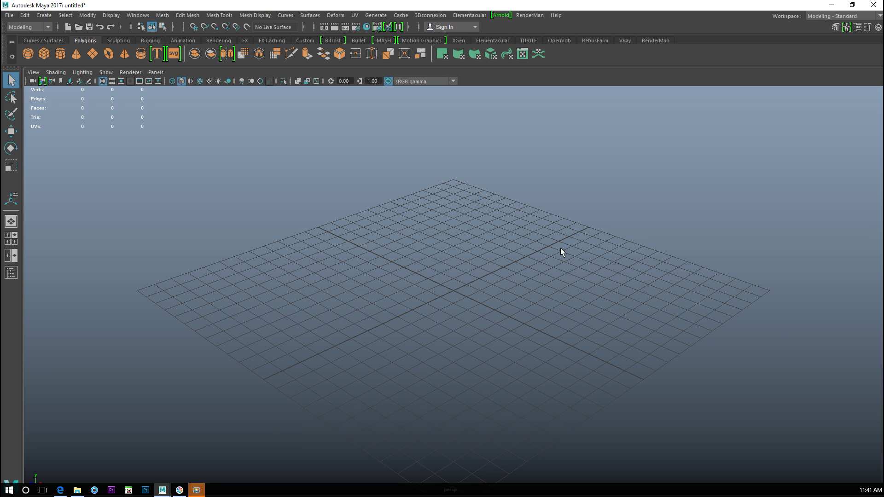
# - Create a new polygon plane at the grid origin
pyautogui.keyDown('alt'); pyautogui.moveTo(561, 252); pyautogui.dragTo(512, 323); pyautogui.keyUp('alt')
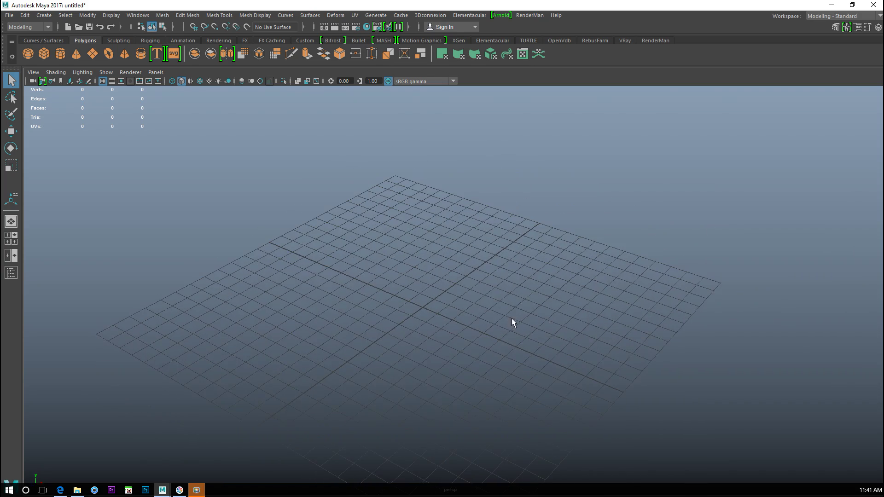
pyautogui.click(92, 54)
pyautogui.keyDown('alt'); pyautogui.moveTo(294, 165); pyautogui.dragTo(598, 338, button='right'); pyautogui.keyUp('alt')
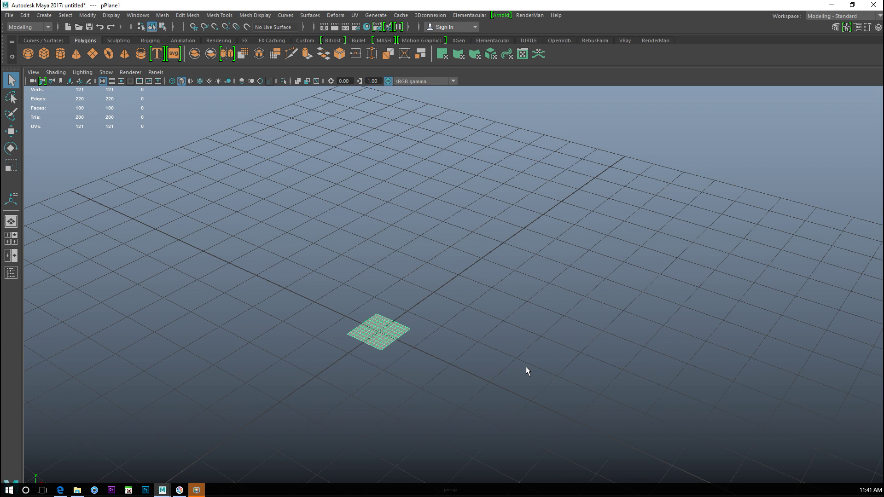
# - Set the plane's Subdivisions Width and Height to 1, then zoom in on it
pyautogui.hotkey('ctrl', 'a')
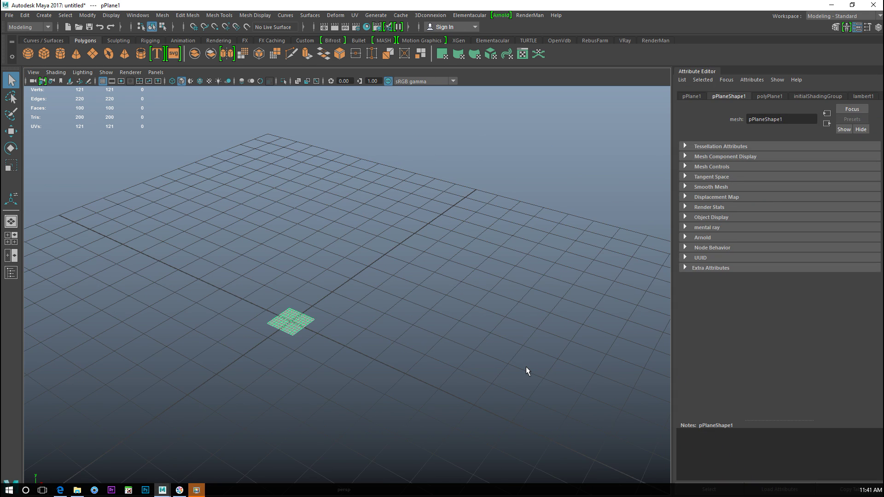
pyautogui.click(767, 95)
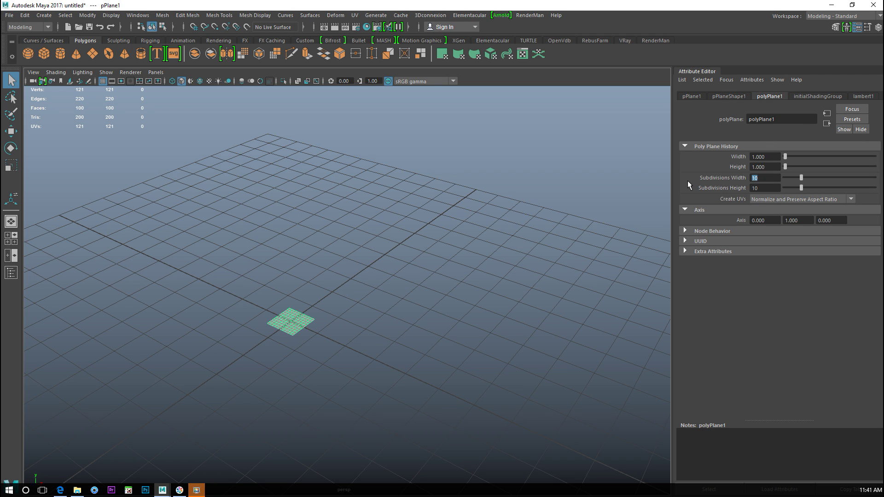
pyautogui.write('1')
pyautogui.press('Tab')
pyautogui.write('1')
pyautogui.press('Return')
pyautogui.scroll(5, 341, 311)
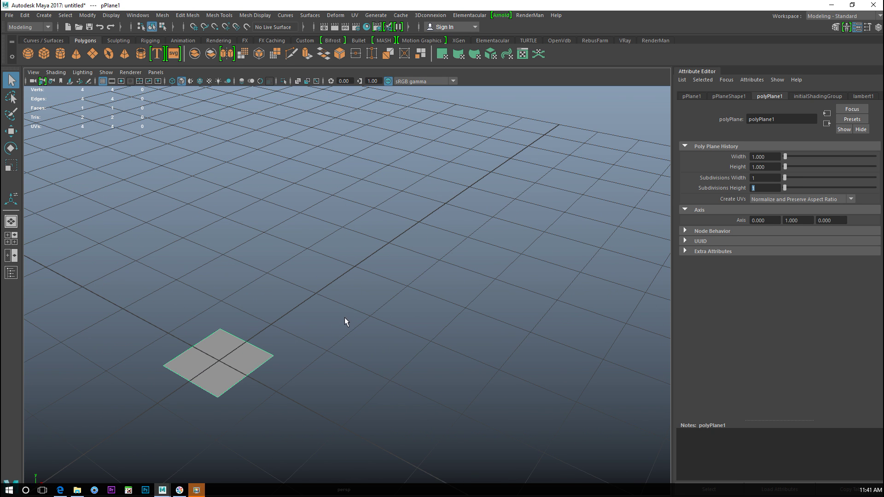
pyautogui.keyDown('alt'); pyautogui.moveTo(302, 351); pyautogui.dragTo(404, 278, button='middle'); pyautogui.keyUp('alt')
pyautogui.scroll(3, 390, 309)
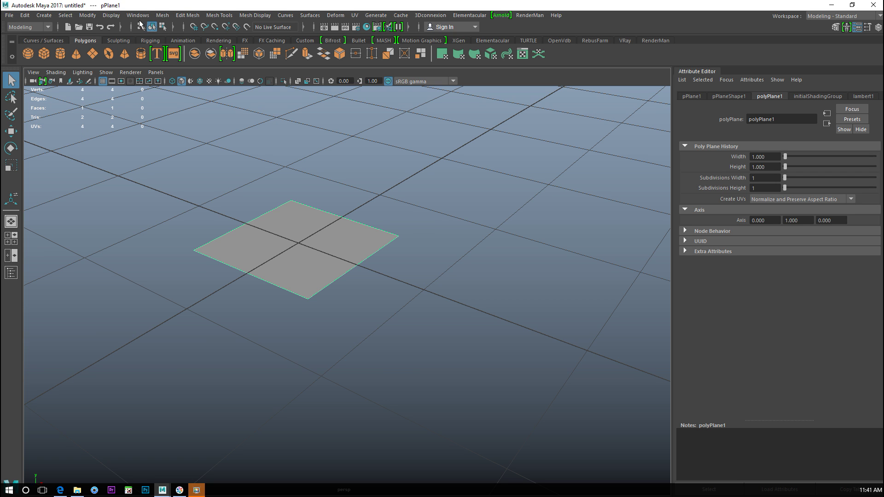
# - Reselect the plane and tumble the view to a steeper angle
pyautogui.click(112, 16)
pyautogui.moveTo(172, 48)
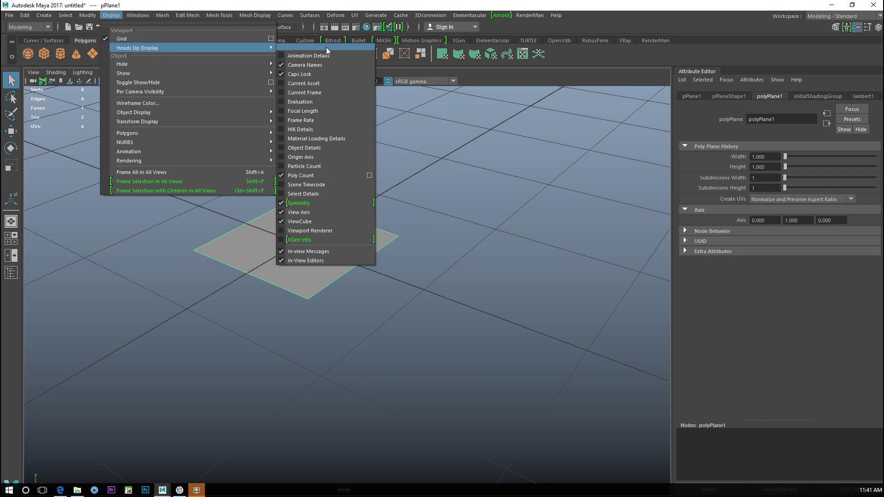
pyautogui.click(544, 192)
pyautogui.scroll(2, 341, 259)
pyautogui.click(351, 266)
pyautogui.keyDown('alt'); pyautogui.moveTo(352, 266); pyautogui.dragTo(462, 364); pyautogui.keyUp('alt')
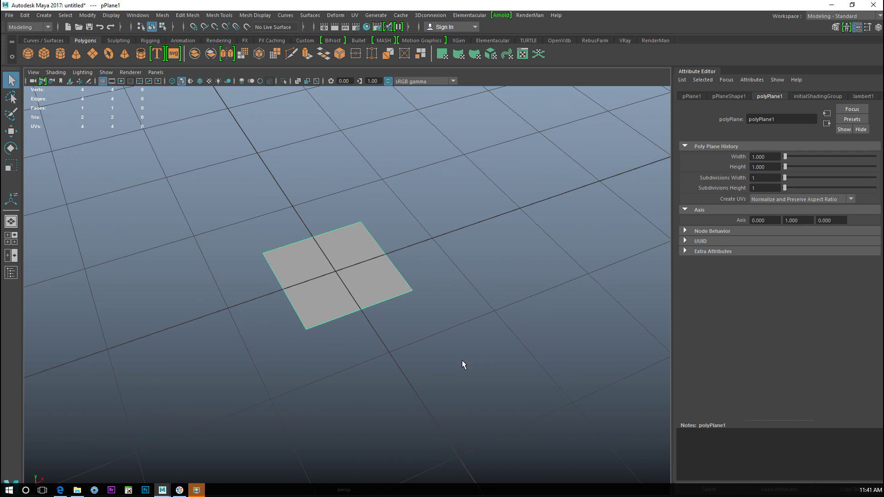
pyautogui.click(9, 16)
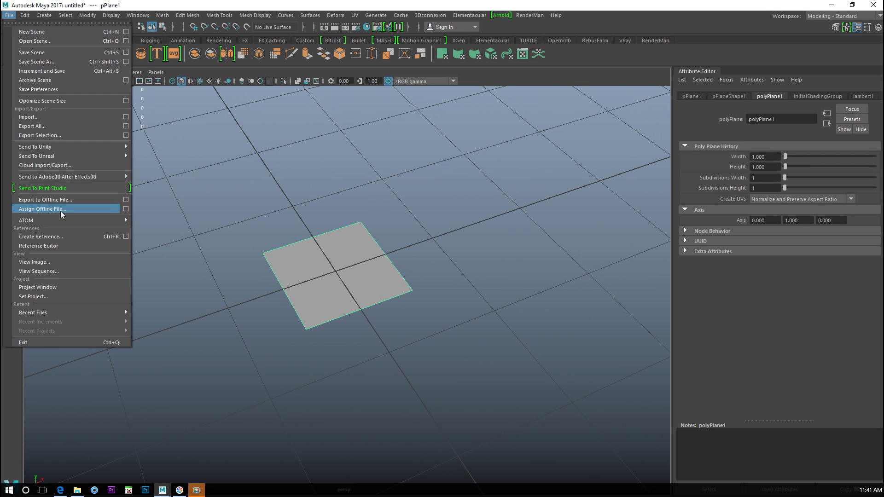
pyautogui.click(385, 281)
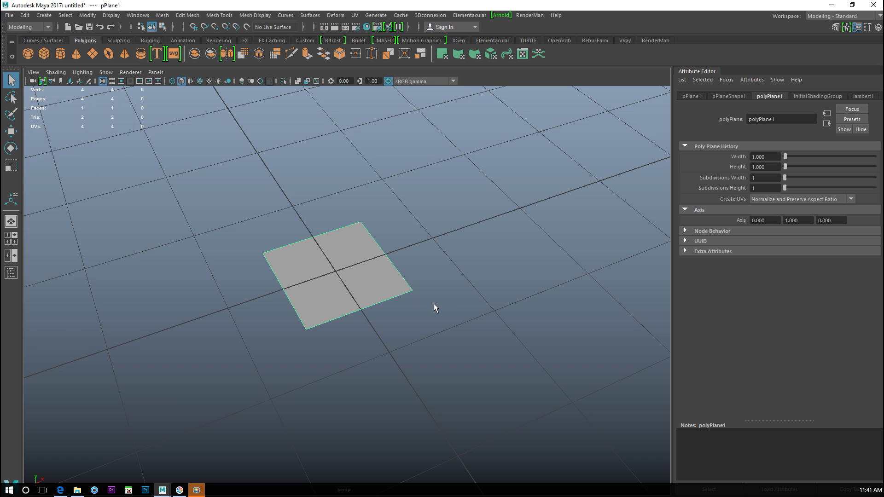
# - Scale the plane up uniformly to many times its size and frame it
pyautogui.press('r')
pyautogui.moveTo(336, 271); pyautogui.dragTo(658, 276)
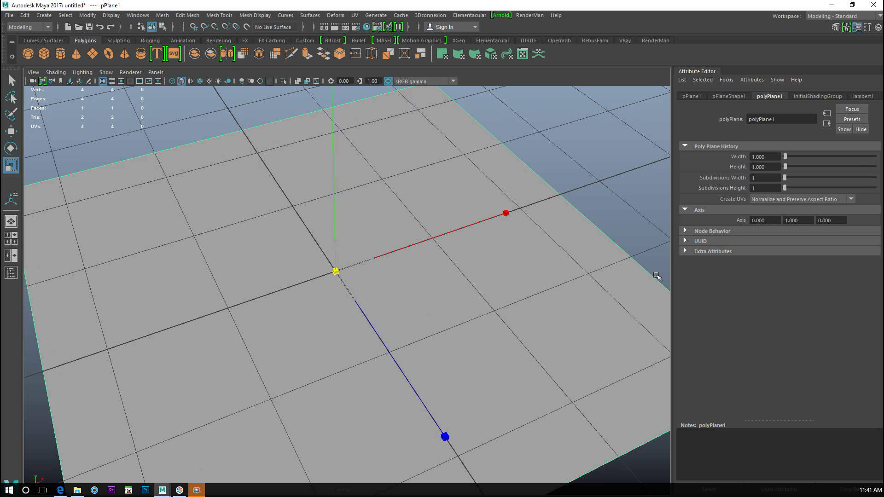
pyautogui.press('f')
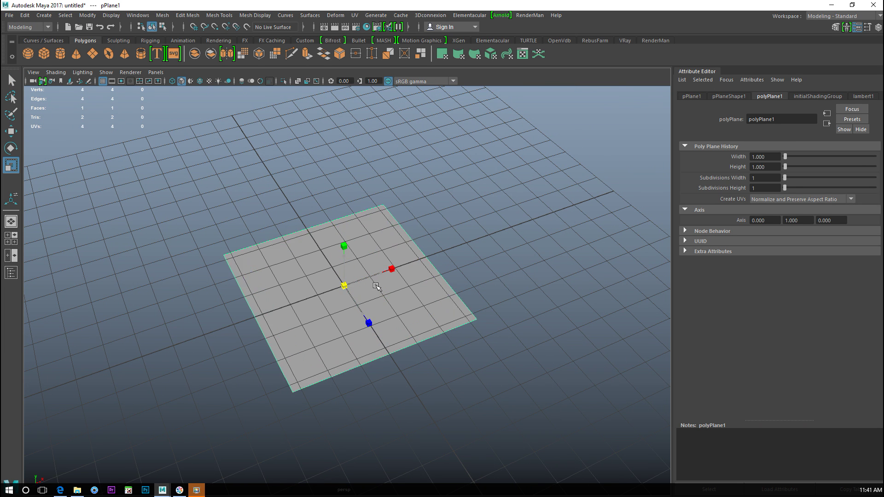
pyautogui.moveTo(377, 286); pyautogui.dragTo(404, 286, button='middle')
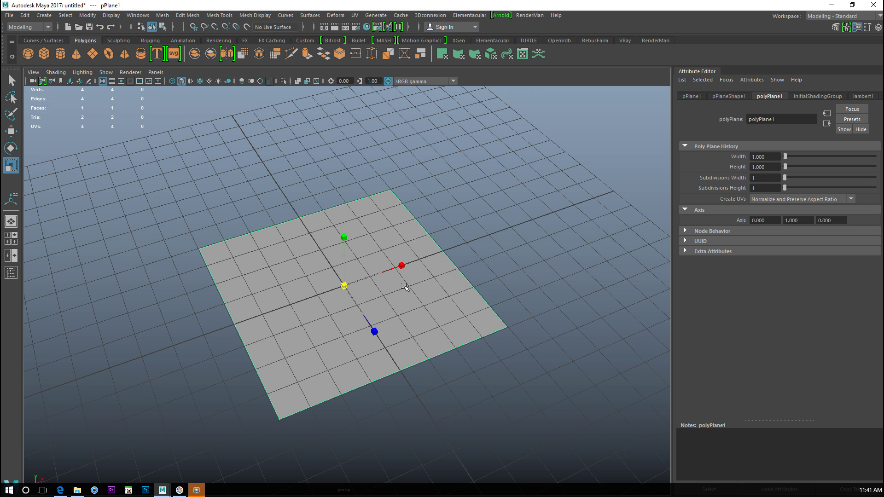
pyautogui.press('w')
pyautogui.click(8, 15)
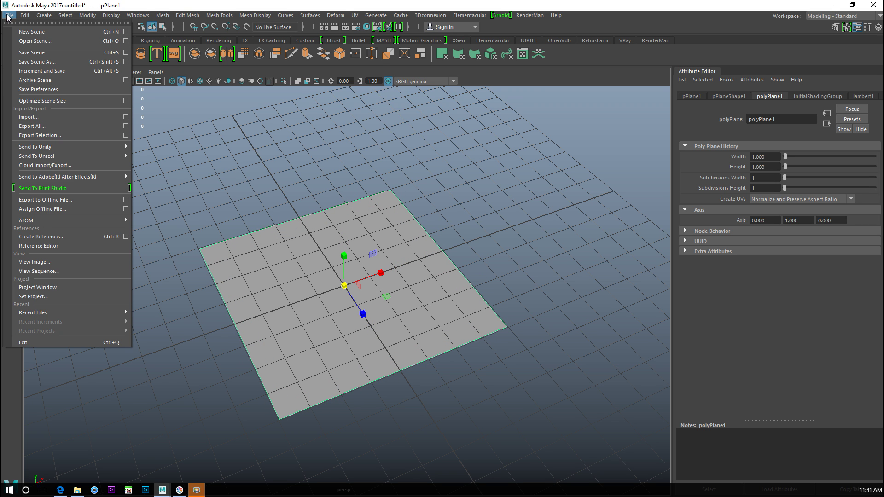
# - Export the selected plane to the Desktop as the FBX file TestPlane_LP_FBX
pyautogui.click(97, 135)
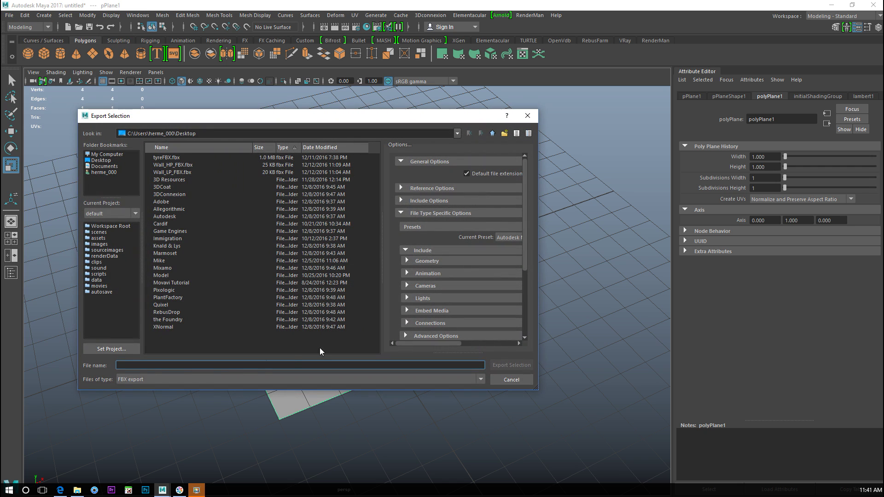
pyautogui.write('TestPlane_LP_FBX')
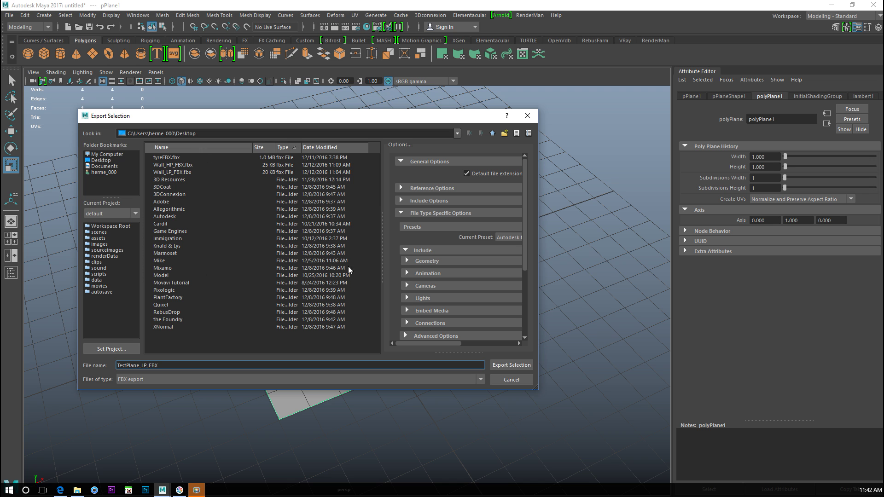
pyautogui.click(513, 365)
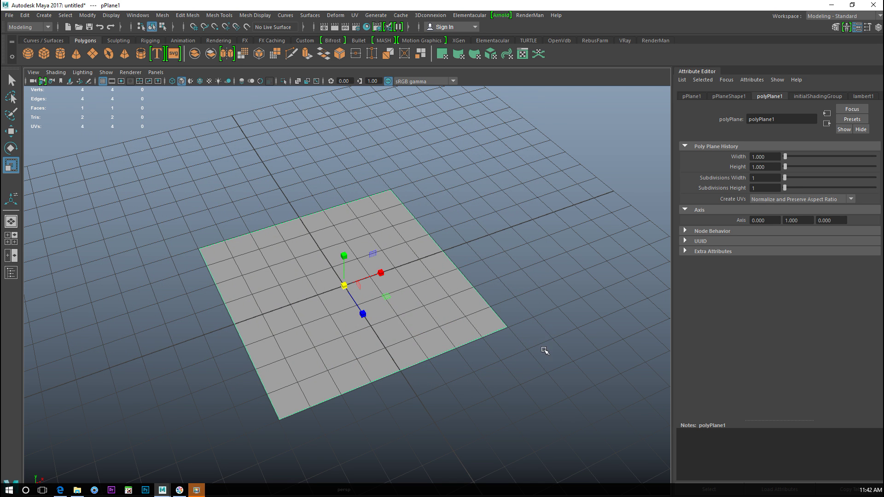
pyautogui.keyDown('alt'); pyautogui.moveTo(544, 349); pyautogui.dragTo(530, 382); pyautogui.keyUp('alt')
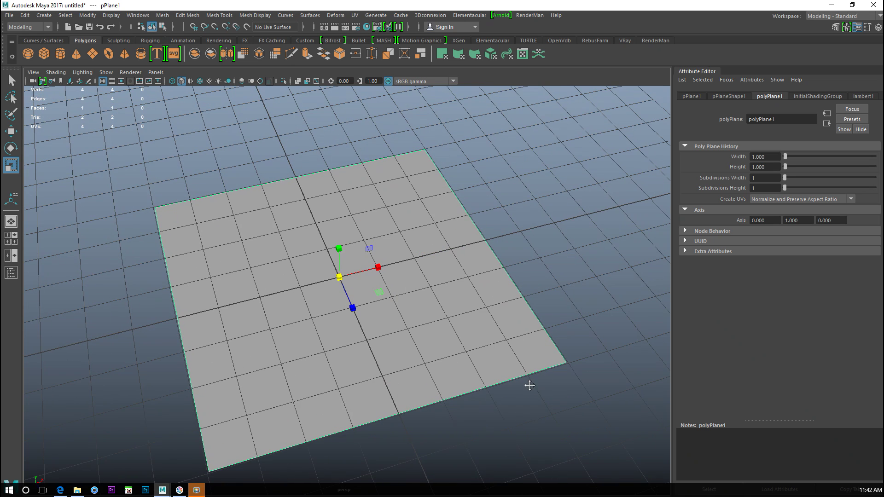
pyautogui.click(355, 15)
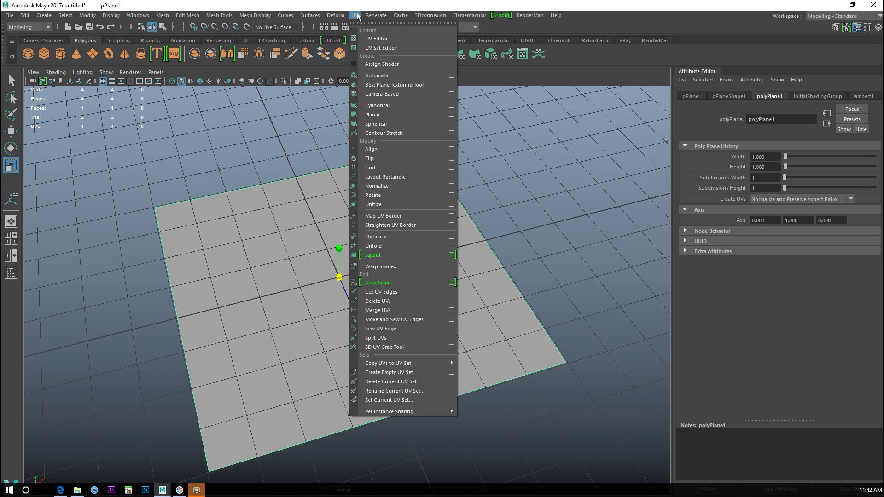
pyautogui.click(382, 37)
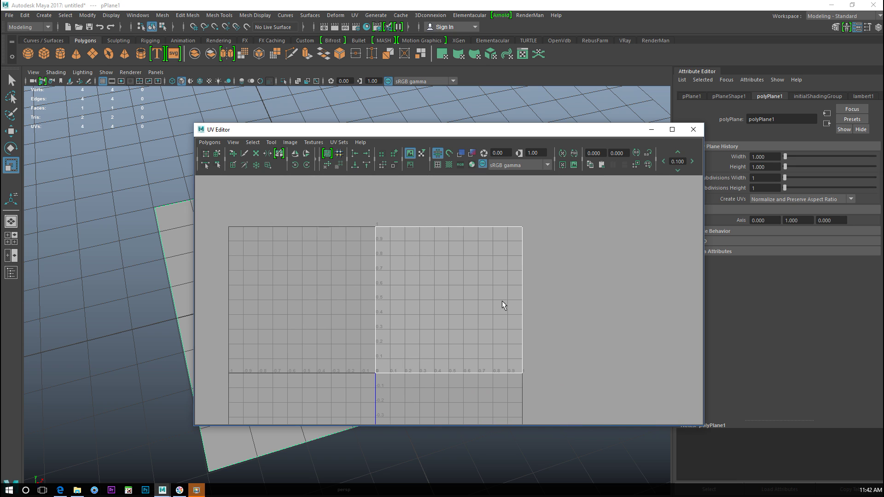
pyautogui.click(693, 130)
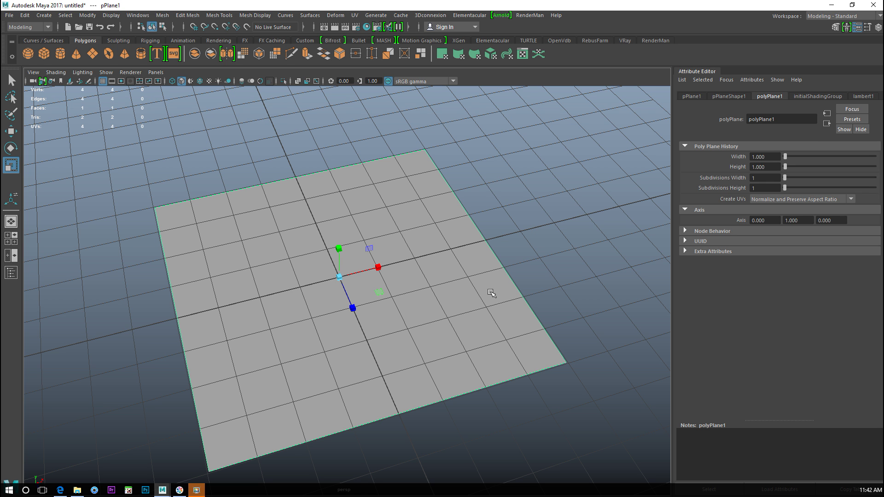
pyautogui.scroll(-4, 456, 276)
# - Raise the plane's subdivisions to 5×5 and view it in a full-size top view
pyautogui.keyDown('alt'); pyautogui.moveTo(459, 275); pyautogui.dragTo(461, 323); pyautogui.keyUp('alt')
pyautogui.keyDown('alt'); pyautogui.moveTo(456, 340); pyautogui.dragTo(474, 324, button='middle'); pyautogui.keyUp('alt')
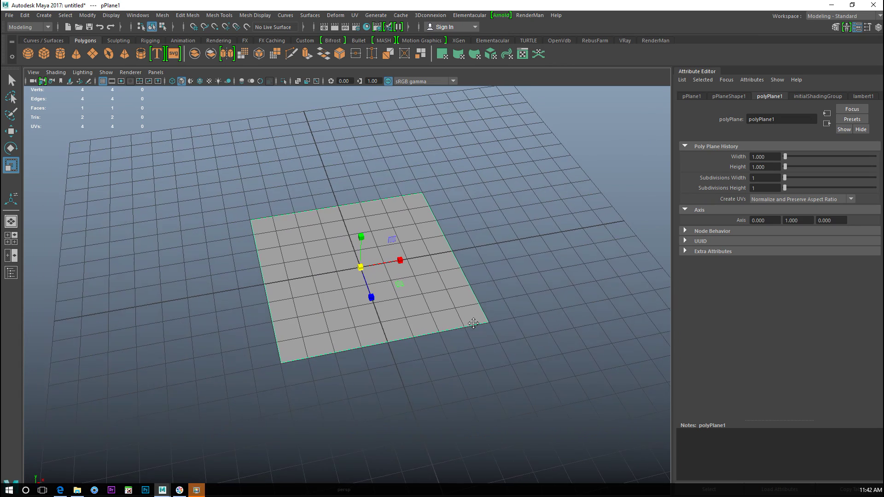
pyautogui.keyDown('alt'); pyautogui.moveTo(473, 323); pyautogui.dragTo(474, 347); pyautogui.keyUp('alt')
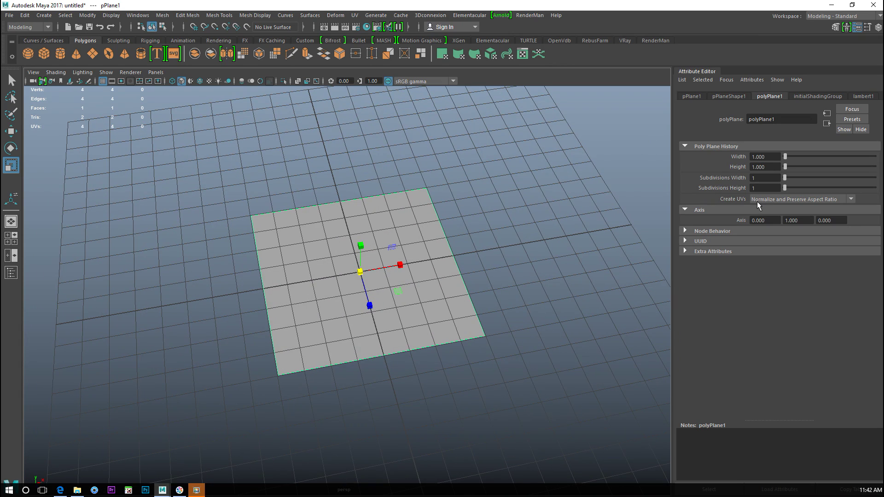
pyautogui.moveTo(785, 181); pyautogui.dragTo(792, 190)
pyautogui.press('space')
pyautogui.press('space')
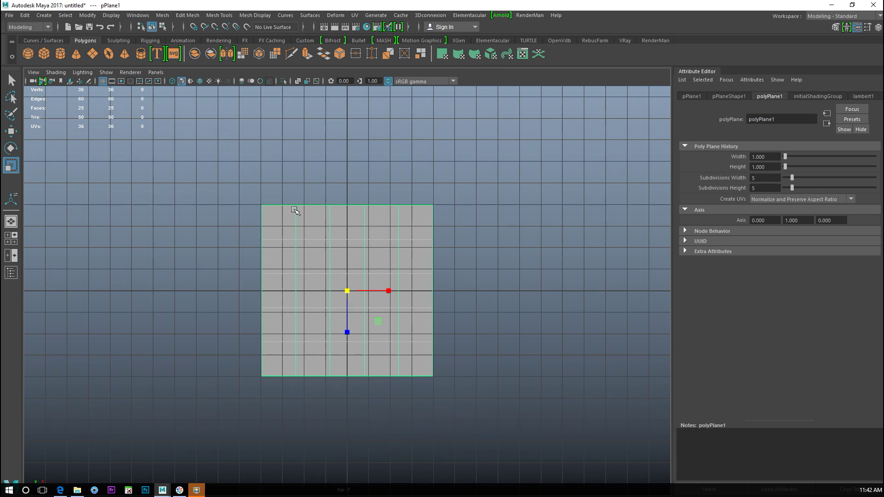
pyautogui.keyDown('alt'); pyautogui.moveTo(295, 209); pyautogui.dragTo(333, 251, button='right'); pyautogui.keyUp('alt')
# - Select two vertical edge loops and spread them outward in wireframe
pyautogui.moveTo(249, 174); pyautogui.dragTo(247, 150, button='right')
pyautogui.doubleClick(258, 182)
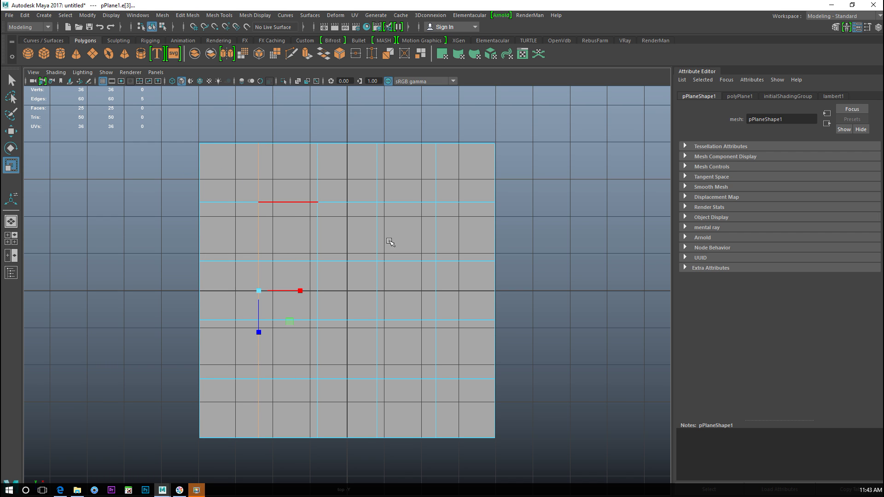
pyautogui.keyDown('shift'); pyautogui.doubleClick(435, 185); pyautogui.keyUp('shift')
pyautogui.press('4')
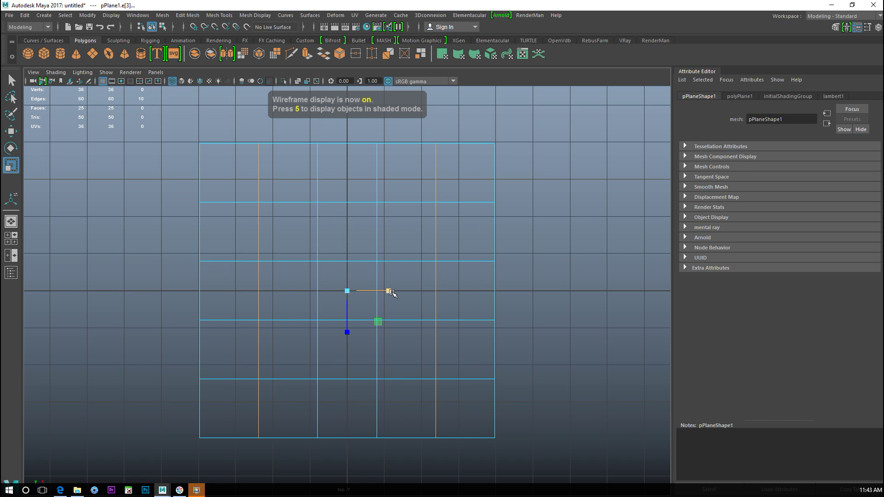
pyautogui.moveTo(392, 293); pyautogui.dragTo(413, 294)
# - Select the two middle edge loops and scale them inward toward the centre line
pyautogui.keyDown('shift'); pyautogui.doubleClick(318, 189); pyautogui.keyUp('shift')
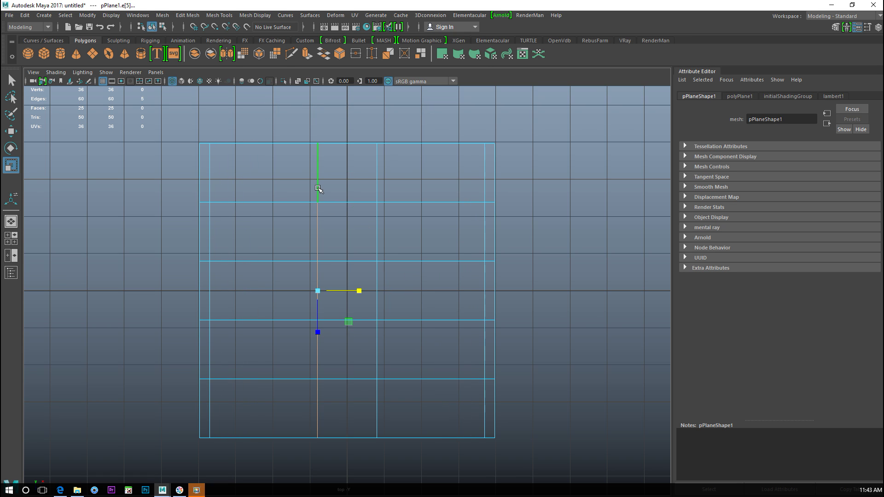
pyautogui.keyDown('shift'); pyautogui.doubleClick(377, 184); pyautogui.keyUp('shift')
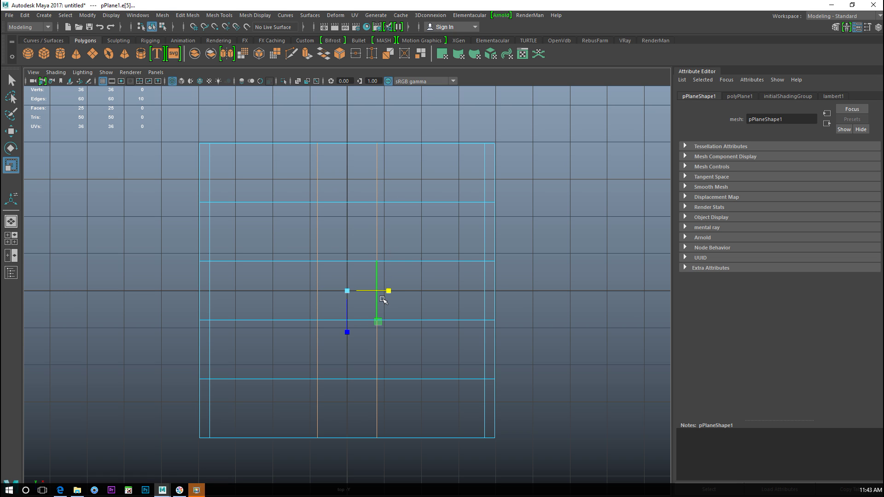
pyautogui.moveTo(388, 291); pyautogui.dragTo(353, 295)
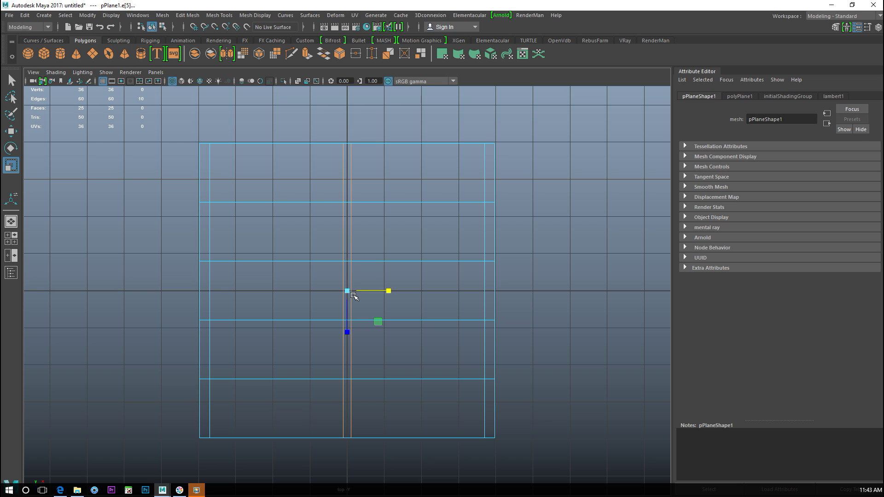
# - Multi-Cut a zigzag of diagonal edges down the left half of the plane
pyautogui.click(835, 28)
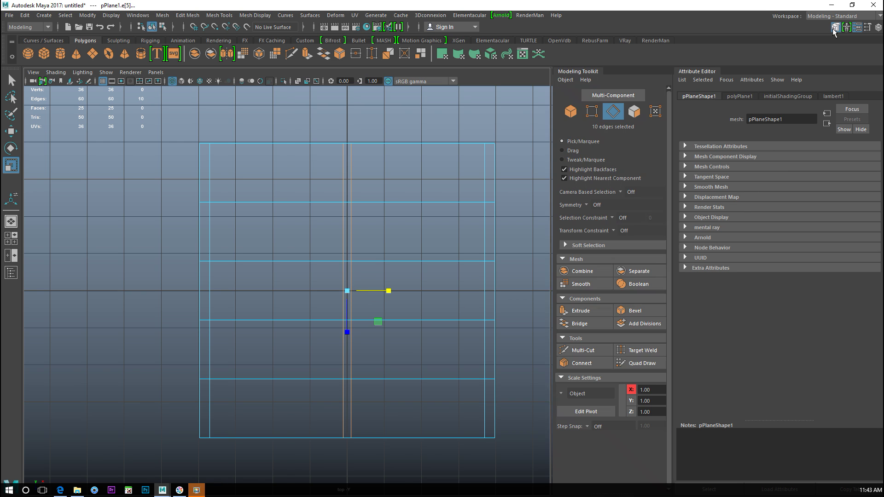
pyautogui.click(585, 350)
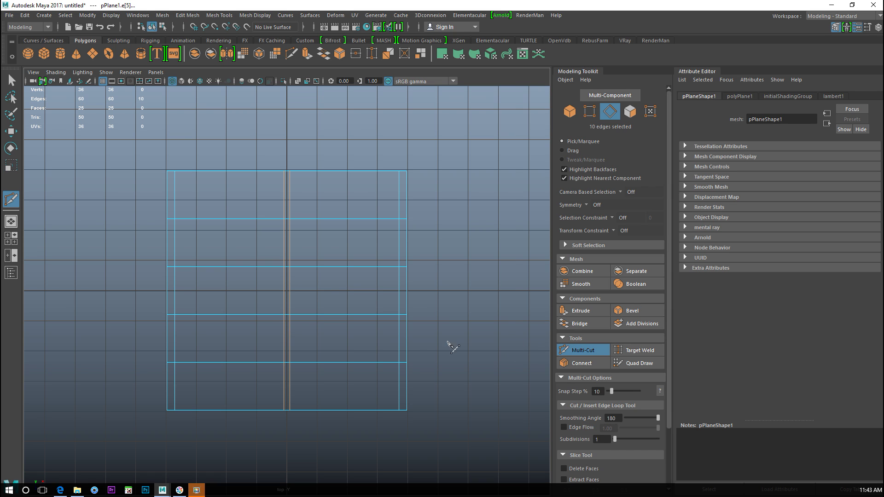
pyautogui.click(175, 171)
pyautogui.press('BackSpace')
pyautogui.click(284, 219)
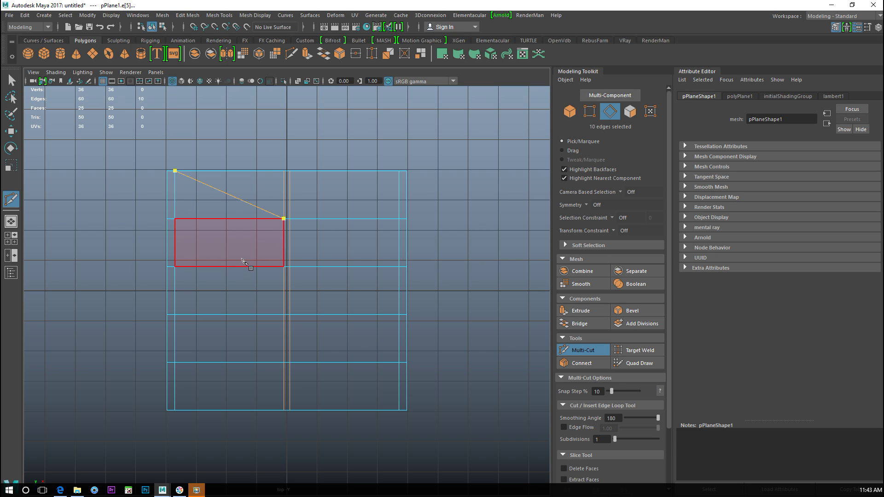
pyautogui.click(176, 267)
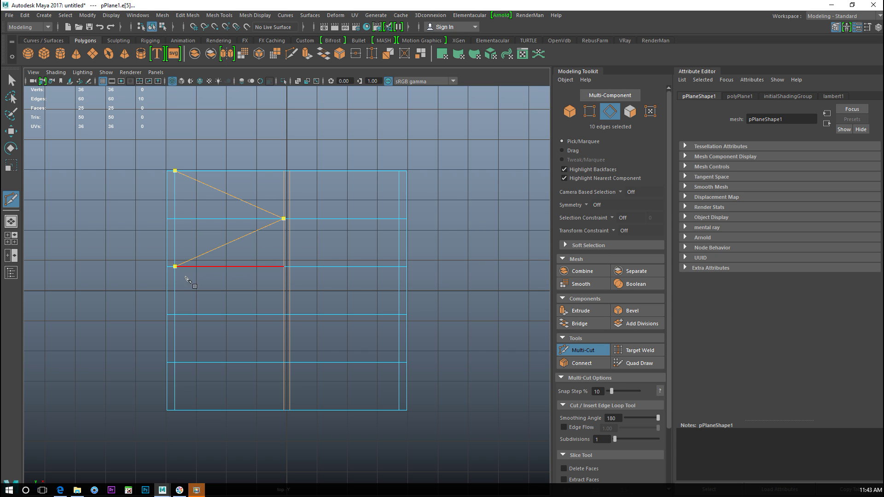
pyautogui.click(284, 316)
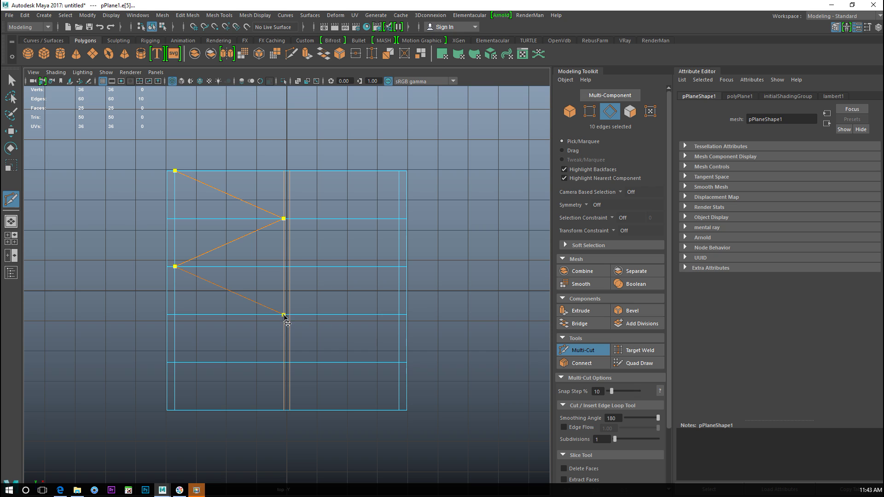
pyautogui.click(175, 363)
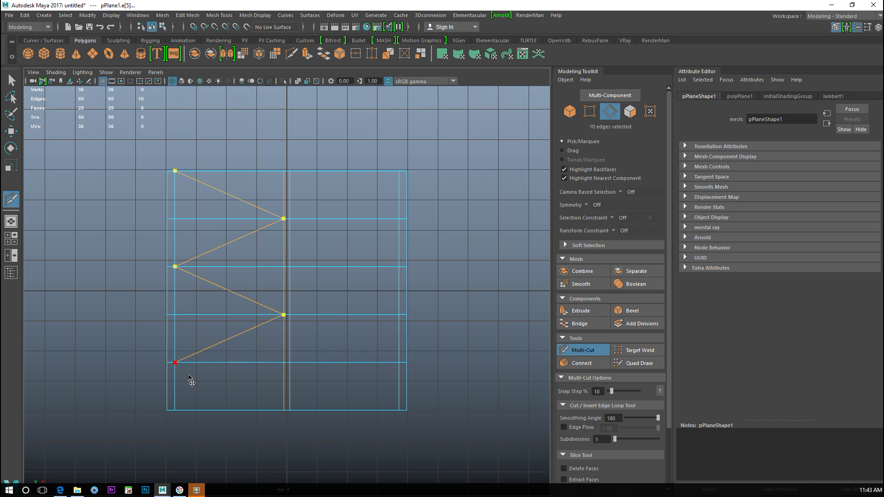
pyautogui.click(284, 410)
pyautogui.press('Return')
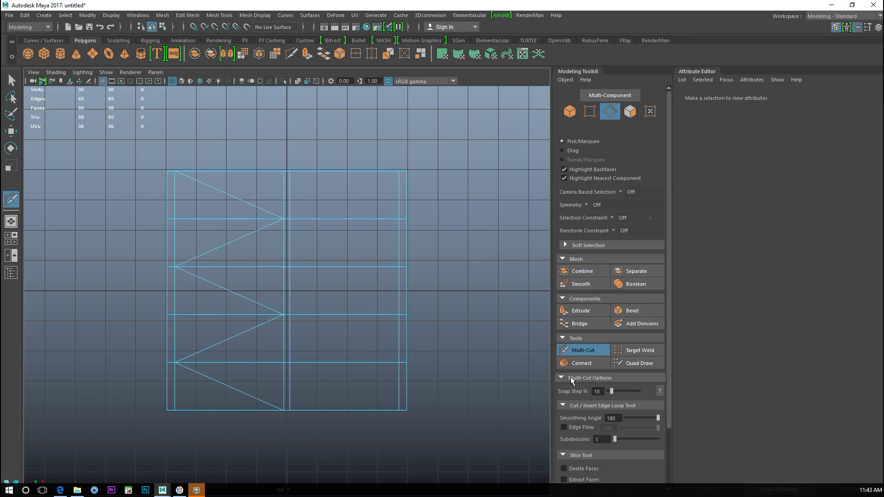
# - Cut the mirrored zigzag of diagonal edges down the right half
pyautogui.click(593, 352)
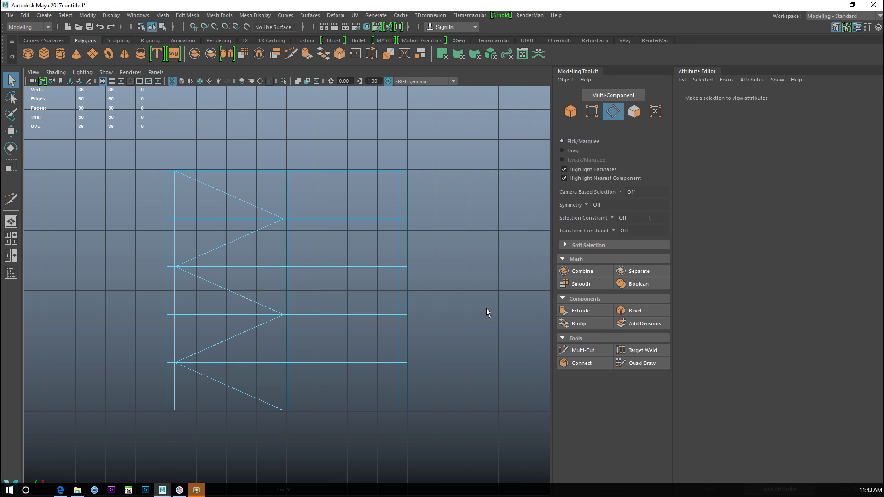
pyautogui.click(399, 173)
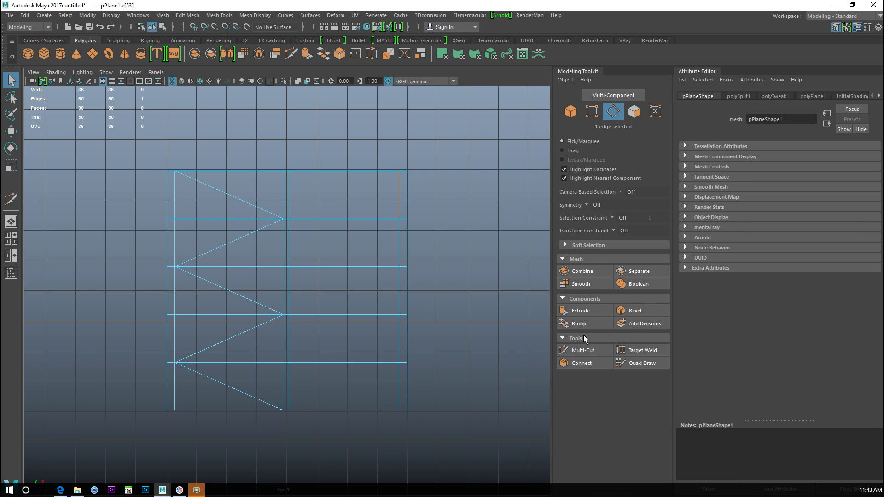
pyautogui.click(584, 351)
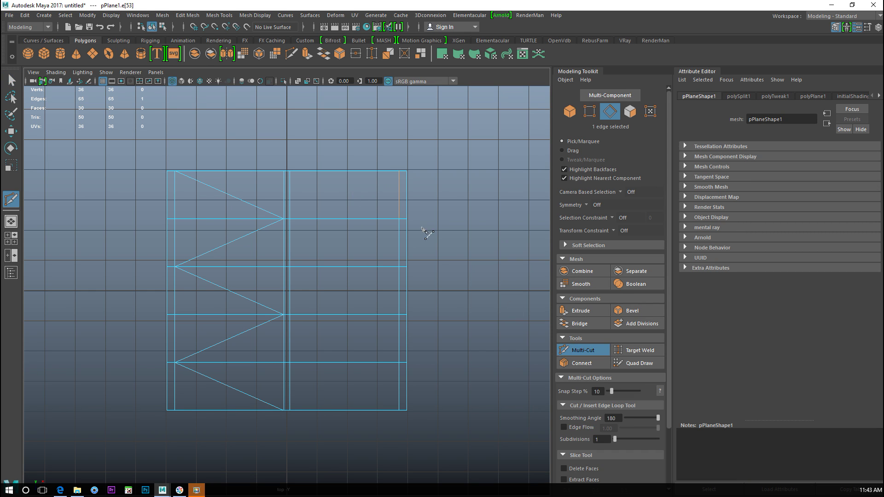
pyautogui.click(399, 171)
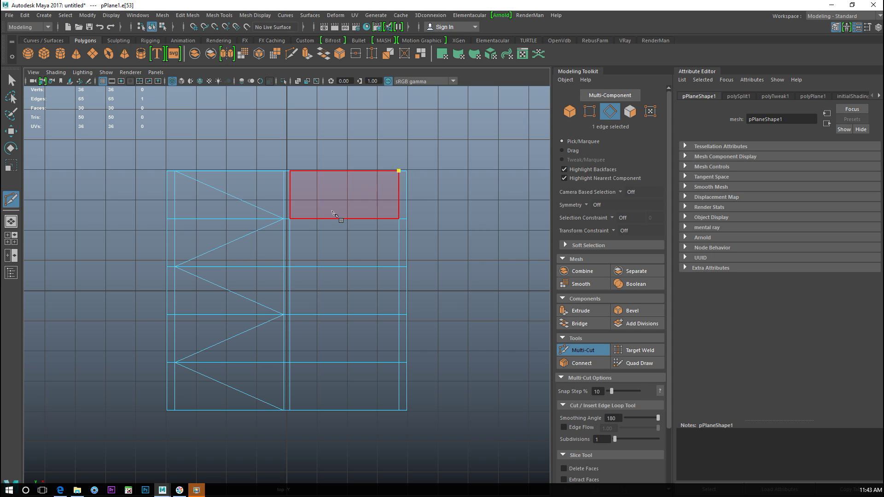
pyautogui.click(290, 219)
pyautogui.click(399, 266)
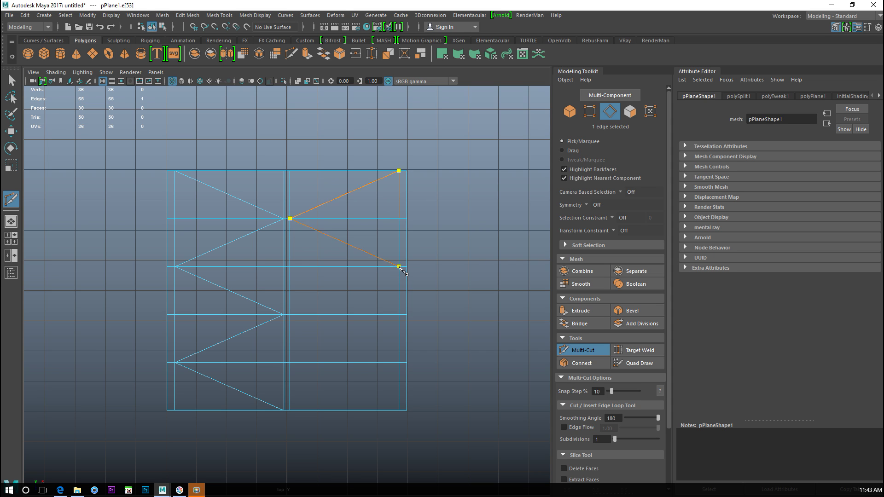
pyautogui.click(290, 315)
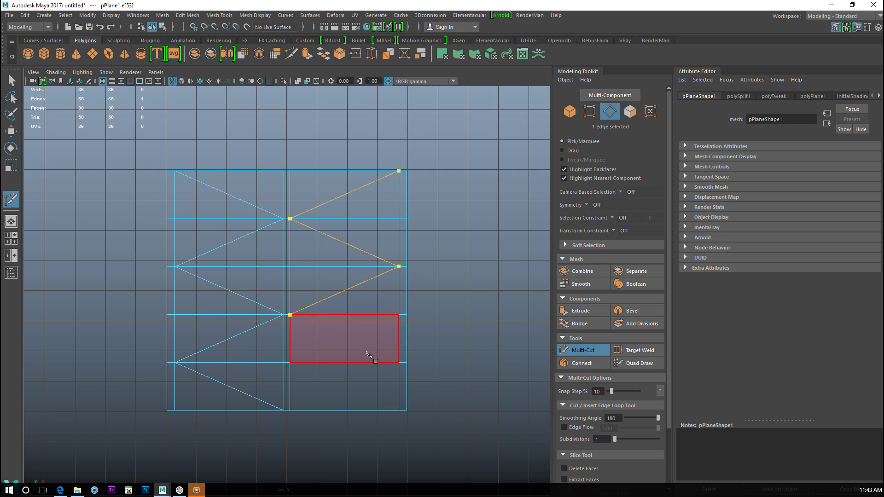
pyautogui.click(399, 363)
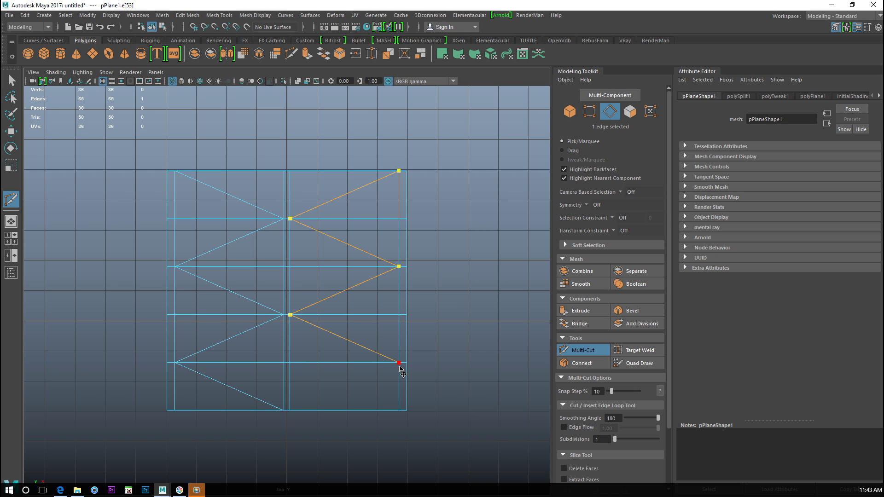
pyautogui.click(290, 410)
pyautogui.press('Return')
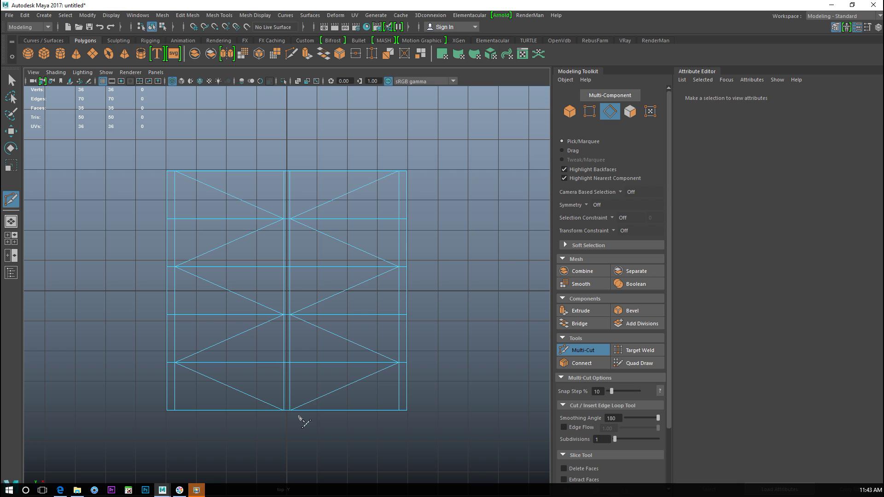
# - Close the Modeling Toolkit and Attribute Editor and maximize the perspective view
pyautogui.click(836, 26)
pyautogui.click(860, 28)
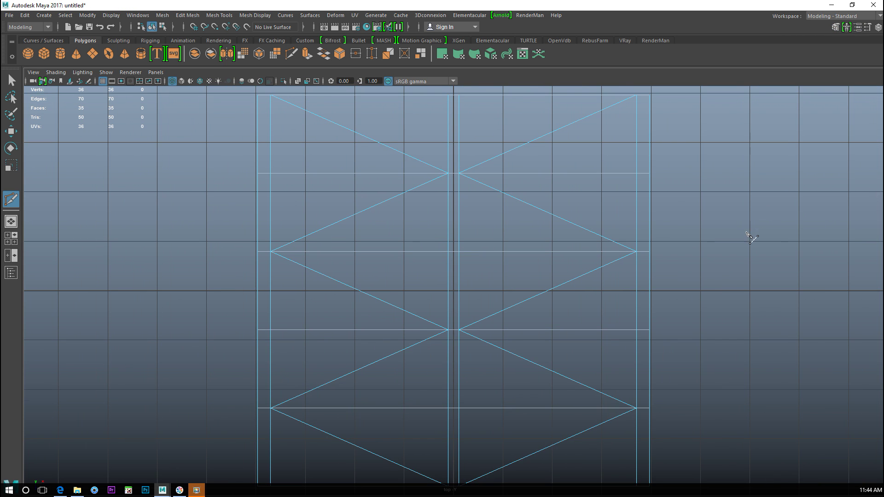
pyautogui.click(15, 238)
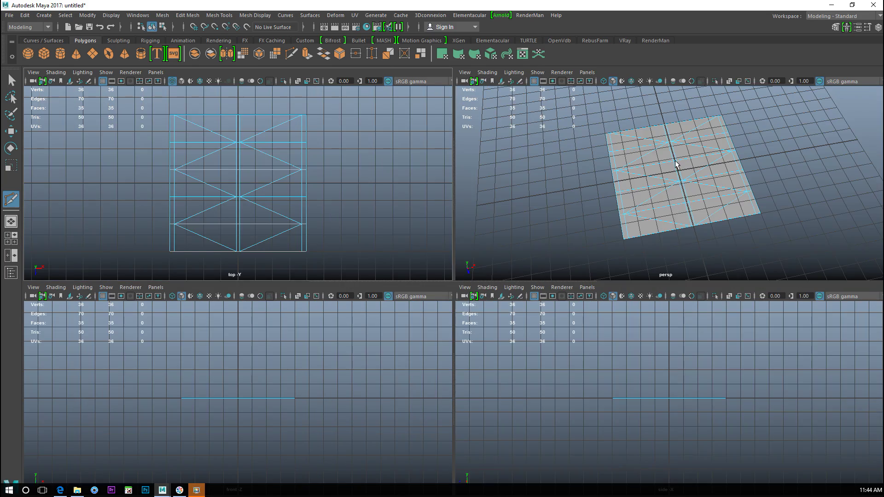
pyautogui.press('space')
pyautogui.keyDown('alt'); pyautogui.moveTo(663, 292); pyautogui.dragTo(657, 329); pyautogui.keyUp('alt')
pyautogui.moveTo(386, 247); pyautogui.dragTo(448, 249, button='right')
pyautogui.click(405, 223)
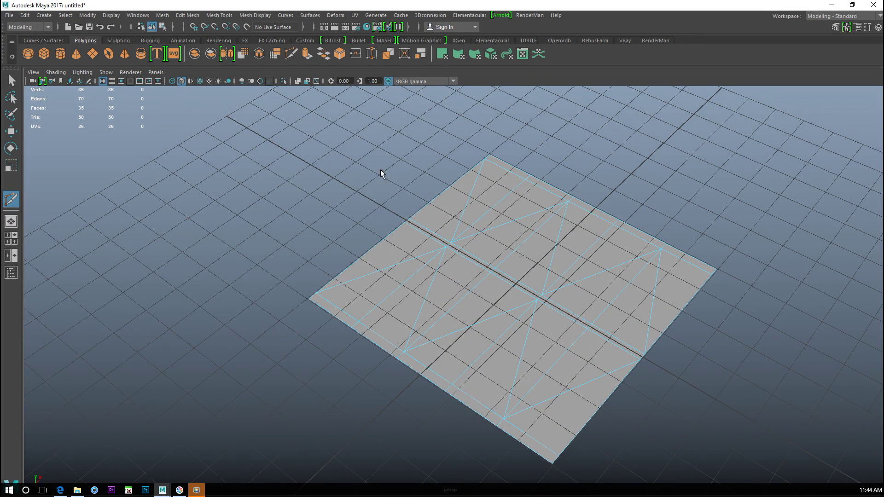
pyautogui.press('q')
# - Select the plane's triangular faces
pyautogui.click(405, 251)
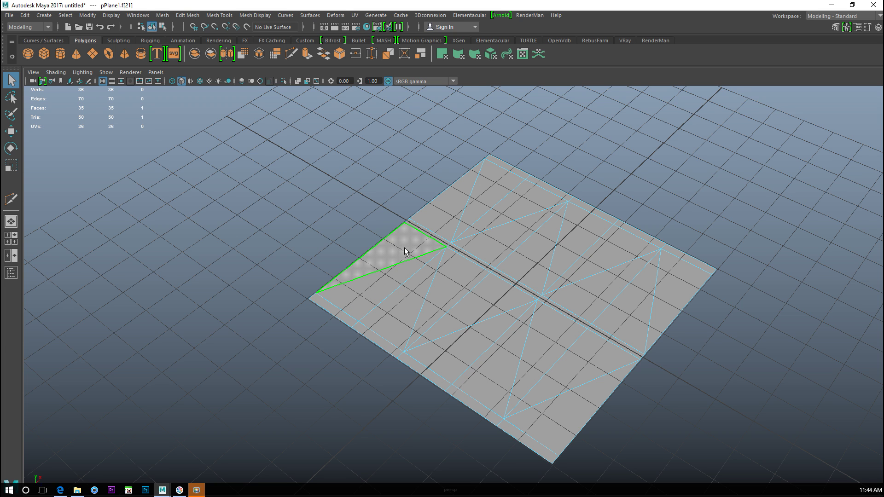
pyautogui.keyDown('shift'); pyautogui.click(447, 210); pyautogui.keyUp('shift')
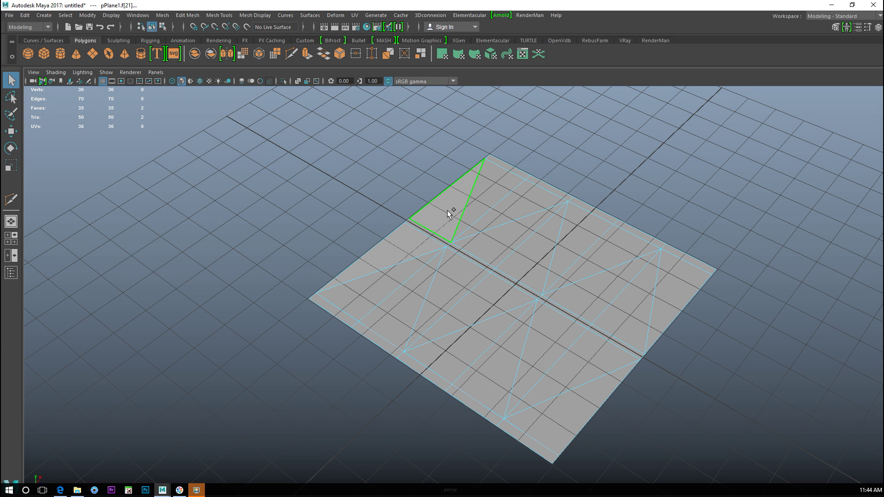
pyautogui.keyDown('shift'); pyautogui.click(451, 289); pyautogui.keyUp('shift')
pyautogui.keyDown('shift'); pyautogui.click(523, 251); pyautogui.keyUp('shift')
pyautogui.keyDown('shift'); pyautogui.click(503, 293); pyautogui.keyUp('shift')
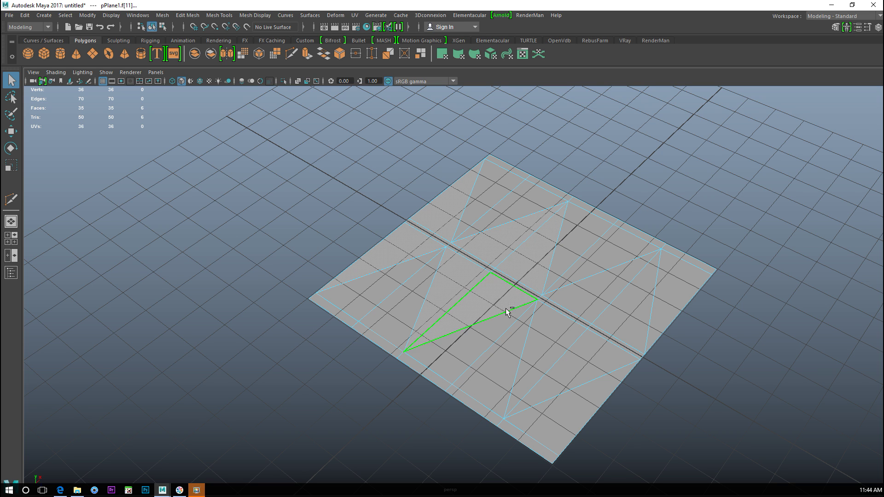
pyautogui.keyDown('shift'); pyautogui.click(550, 338); pyautogui.keyUp('shift')
pyautogui.keyDown('shift'); pyautogui.click(612, 325); pyautogui.keyUp('shift')
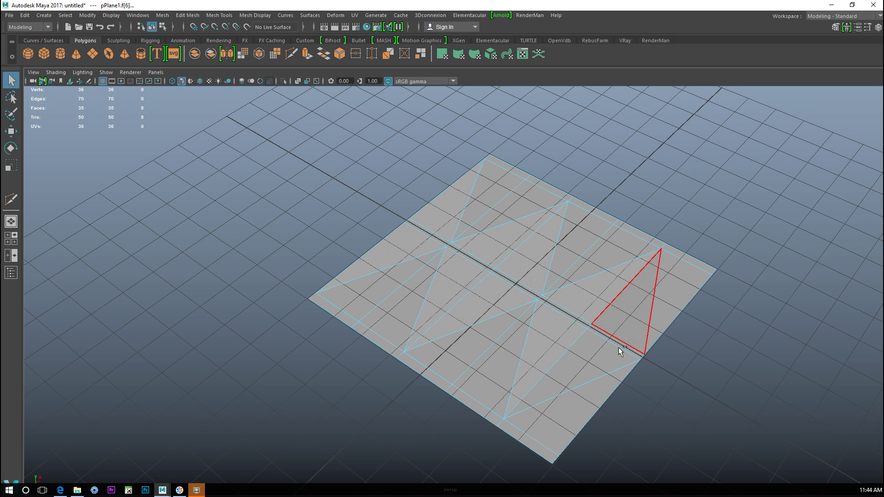
pyautogui.keyDown('shift'); pyautogui.click(618, 348); pyautogui.keyUp('shift')
pyautogui.keyDown('shift'); pyautogui.click(608, 367); pyautogui.keyUp('shift')
# - Add the thin left and right border faces and the lower-right triangle to the selection
pyautogui.keyDown('alt'); pyautogui.moveTo(771, 391); pyautogui.dragTo(710, 387); pyautogui.keyUp('alt')
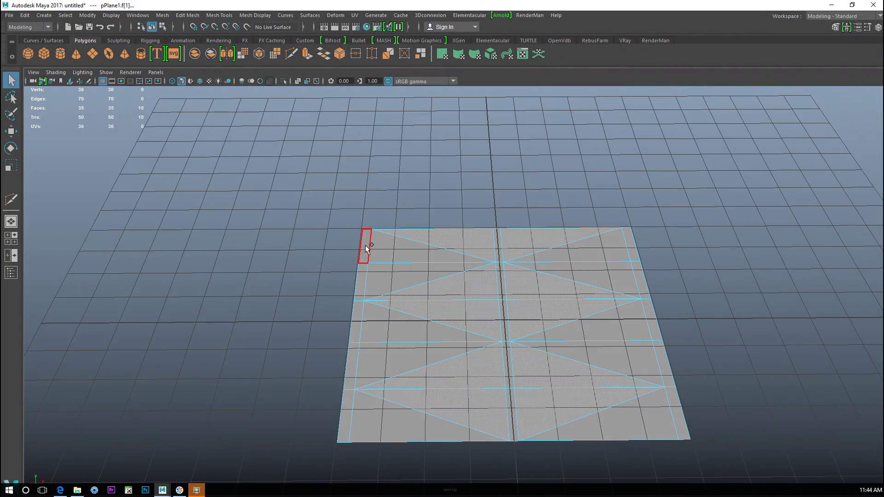
pyautogui.keyDown('shift'); pyautogui.click(362, 248); pyautogui.keyUp('shift')
pyautogui.keyDown('shift'); pyautogui.click(362, 282); pyautogui.keyUp('shift')
pyautogui.keyDown('shift'); pyautogui.click(350, 363); pyautogui.keyUp('shift')
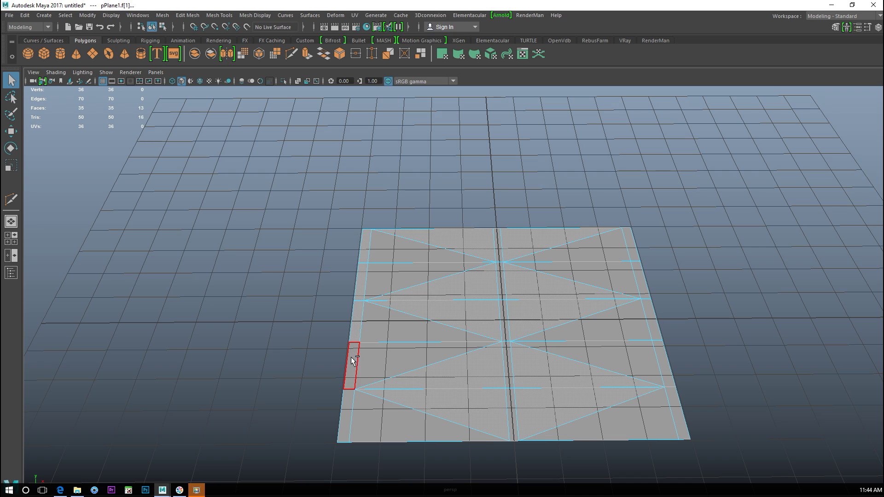
pyautogui.keyDown('shift'); pyautogui.click(342, 414); pyautogui.keyUp('shift')
pyautogui.keyDown('shift'); pyautogui.click(643, 410); pyautogui.keyUp('shift')
pyautogui.keyDown('shift'); pyautogui.click(676, 416); pyautogui.keyUp('shift')
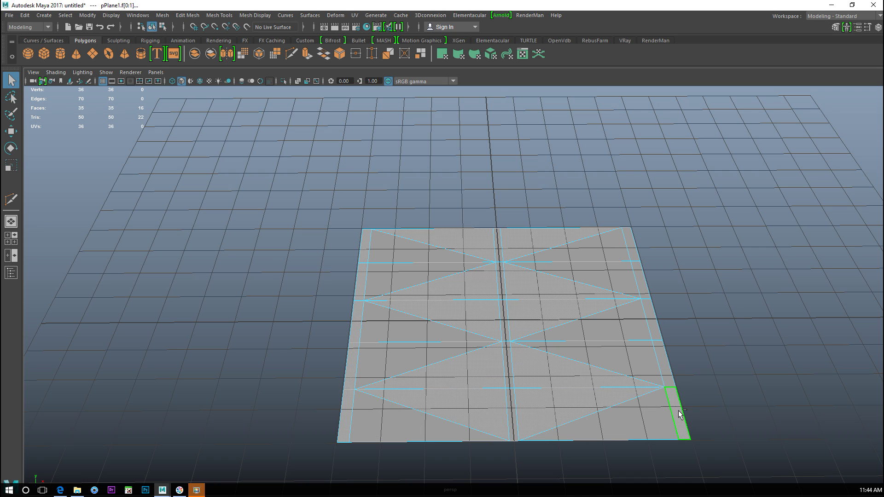
pyautogui.keyDown('shift'); pyautogui.click(666, 366); pyautogui.keyUp('shift')
pyautogui.keyDown('shift'); pyautogui.click(650, 321); pyautogui.keyUp('shift')
pyautogui.keyDown('shift'); pyautogui.click(643, 282); pyautogui.keyUp('shift')
pyautogui.keyDown('shift'); pyautogui.click(634, 247); pyautogui.keyUp('shift')
pyautogui.keyDown('alt'); pyautogui.moveTo(742, 283); pyautogui.dragTo(712, 225); pyautogui.keyUp('alt')
# - Extrude the selected faces with Thickness 0.04 and Offset 0.09
pyautogui.hotkey('ctrl', 'e')
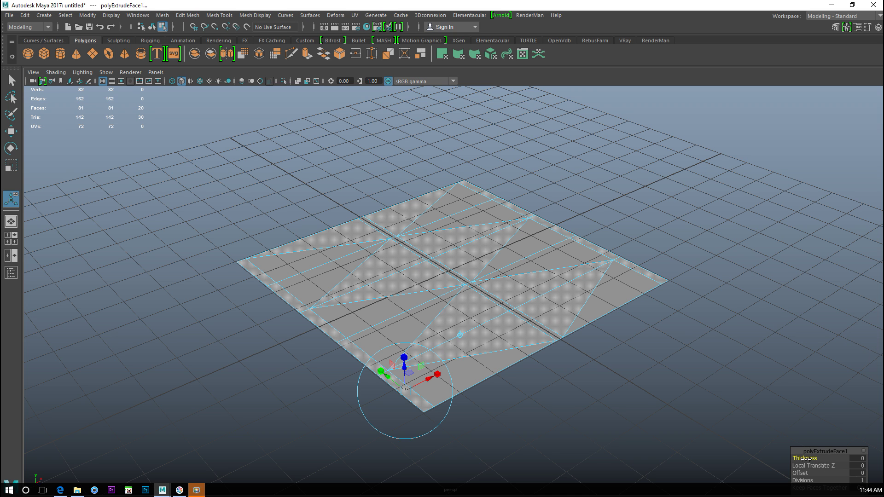
pyautogui.moveTo(805, 460)
pyautogui.mouseDown()
pyautogui.moveTo(842, 463)
pyautogui.moveTo(810, 474)
pyautogui.mouseUp()
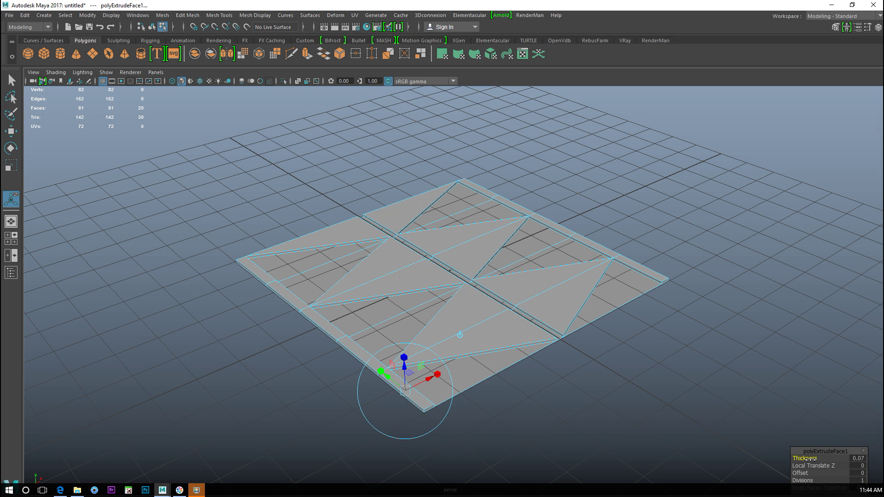
pyautogui.moveTo(812, 460); pyautogui.dragTo(809, 461)
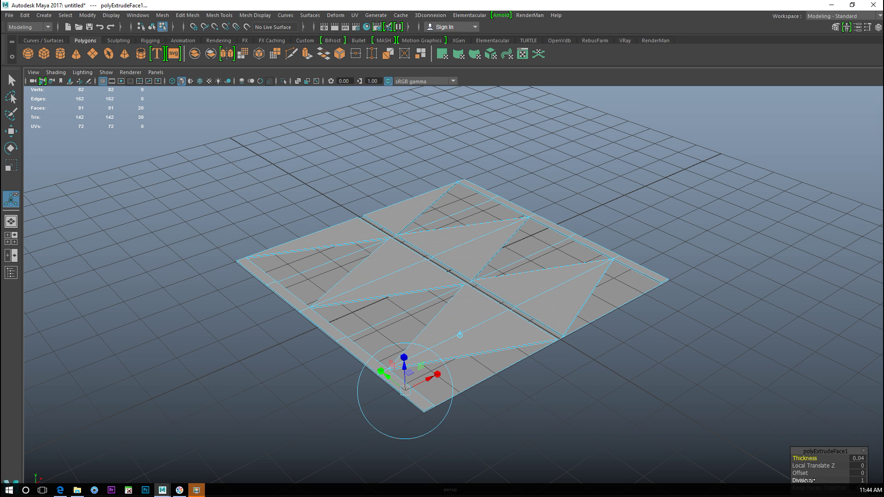
pyautogui.moveTo(800, 474)
pyautogui.mouseDown()
pyautogui.moveTo(813, 473)
pyautogui.moveTo(803, 476)
pyautogui.mouseUp()
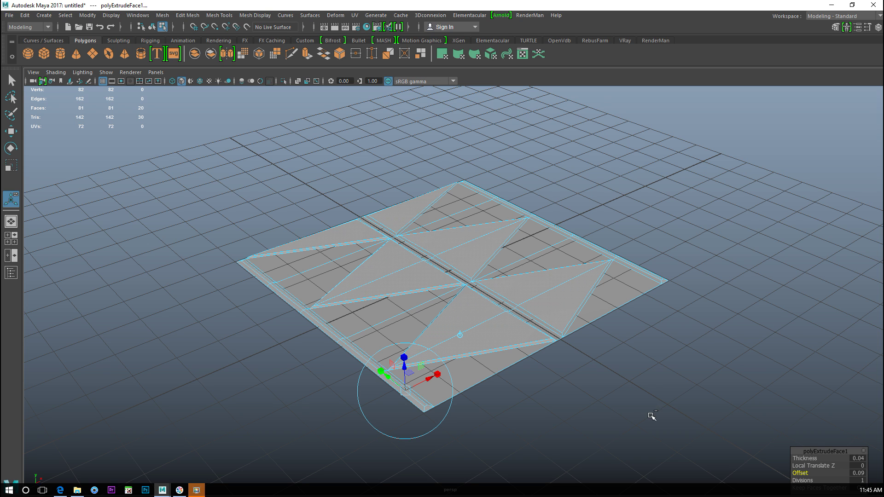
# - Deselect the faces and zoom in close on the plane's edge
pyautogui.click(646, 379)
pyautogui.keyDown('alt'); pyautogui.moveTo(642, 377); pyautogui.dragTo(659, 382); pyautogui.keyUp('alt')
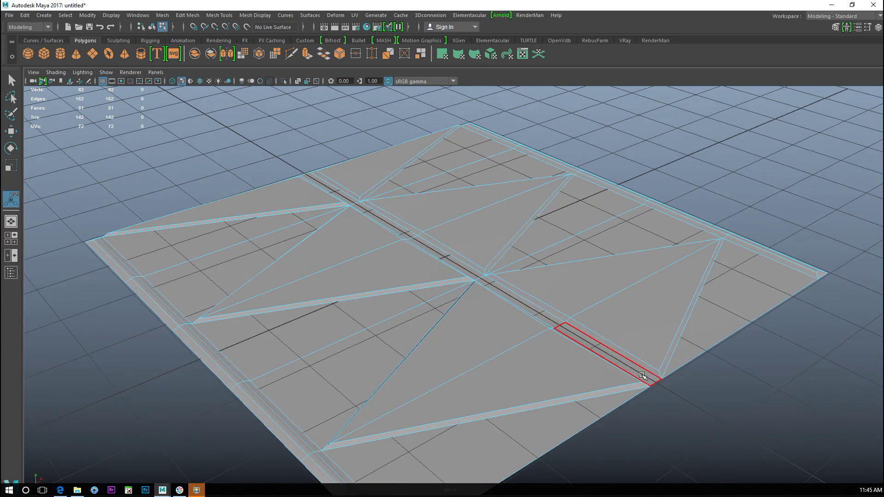
pyautogui.keyDown('alt'); pyautogui.moveTo(719, 395); pyautogui.dragTo(661, 375); pyautogui.keyUp('alt')
pyautogui.scroll(3, 661, 375)
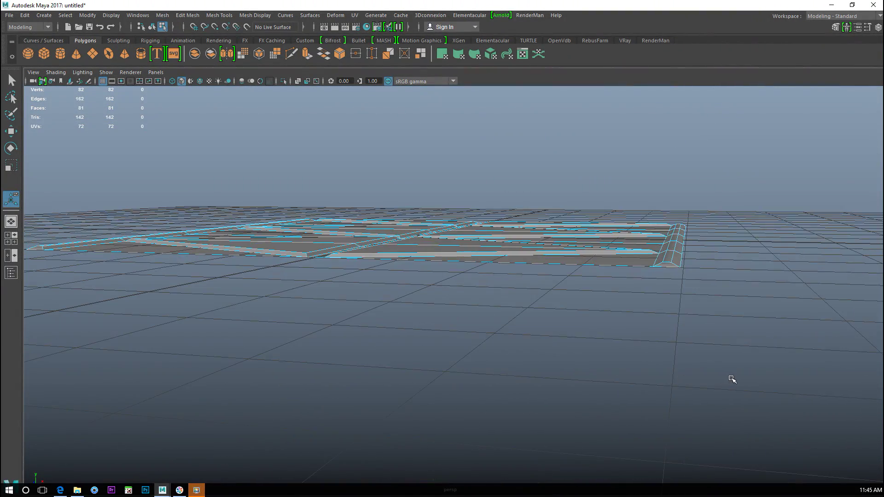
pyautogui.scroll(3, 731, 379)
pyautogui.keyDown('alt'); pyautogui.moveTo(728, 379); pyautogui.dragTo(638, 393, button='middle'); pyautogui.keyUp('alt')
pyautogui.keyDown('alt'); pyautogui.moveTo(638, 393); pyautogui.dragTo(706, 388); pyautogui.keyUp('alt')
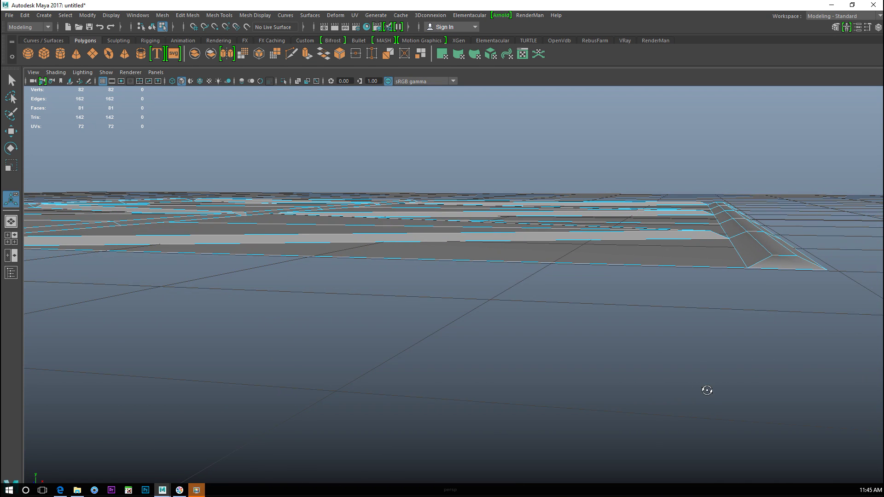
pyautogui.scroll(2, 704, 391)
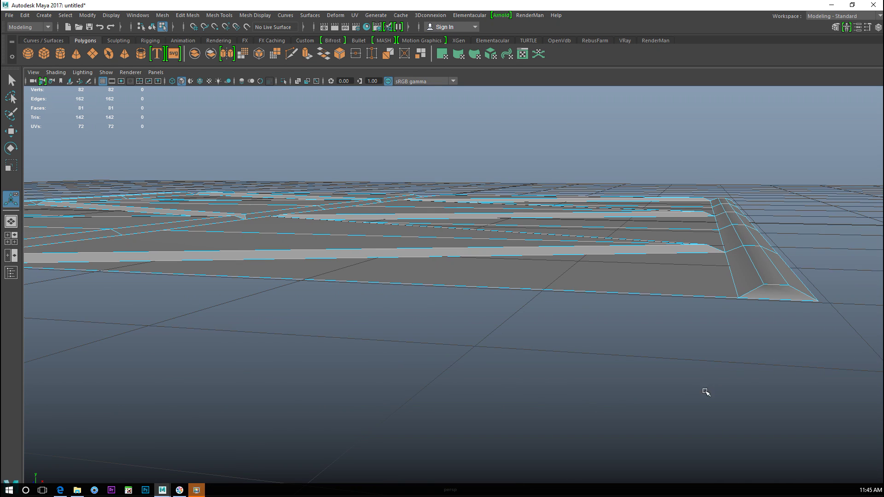
# - Check the thickness in a maximized wireframe side view and marquee-select the whole plane object
pyautogui.click(11, 238)
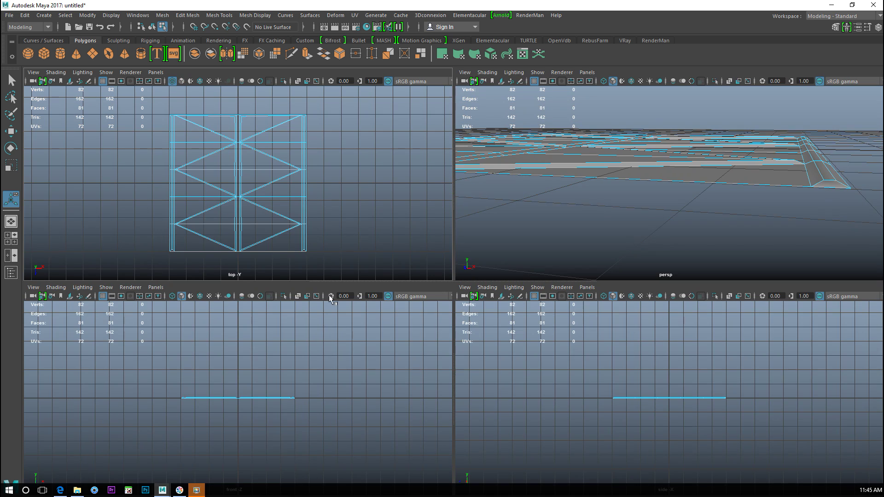
pyautogui.press('space')
pyautogui.scroll(5, 472, 374)
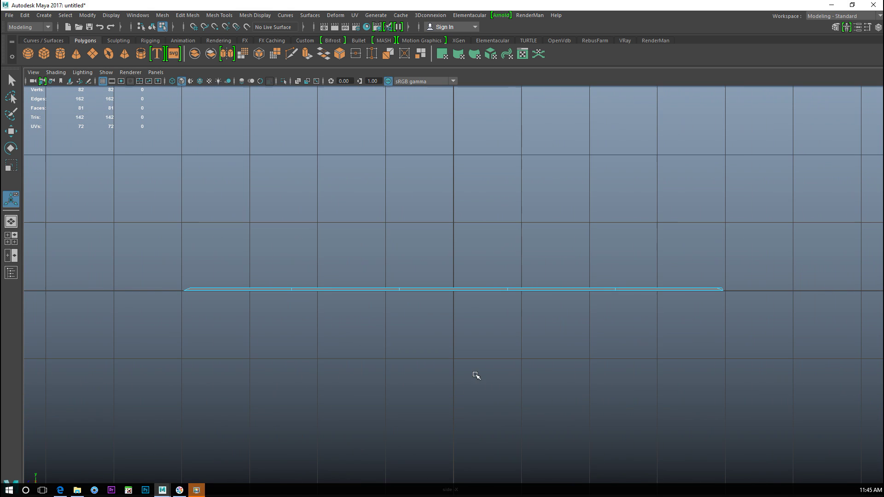
pyautogui.press('4')
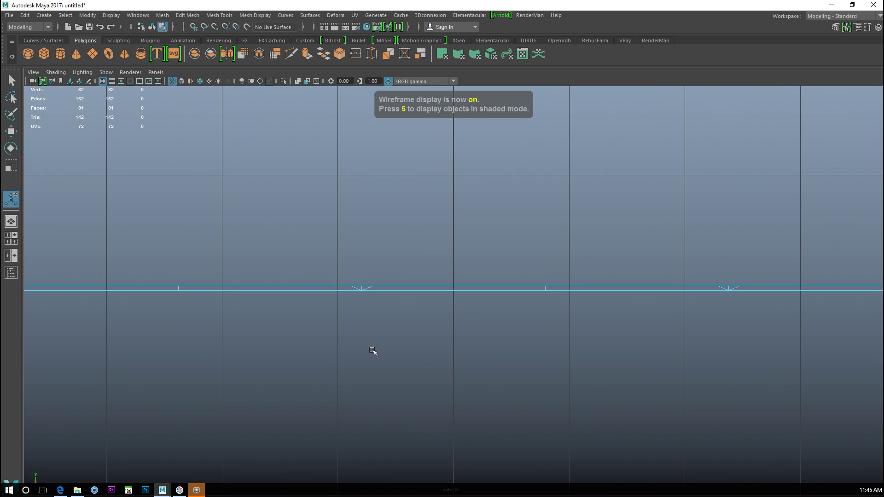
pyautogui.scroll(-5, 375, 353)
pyautogui.scroll(8, 375, 353)
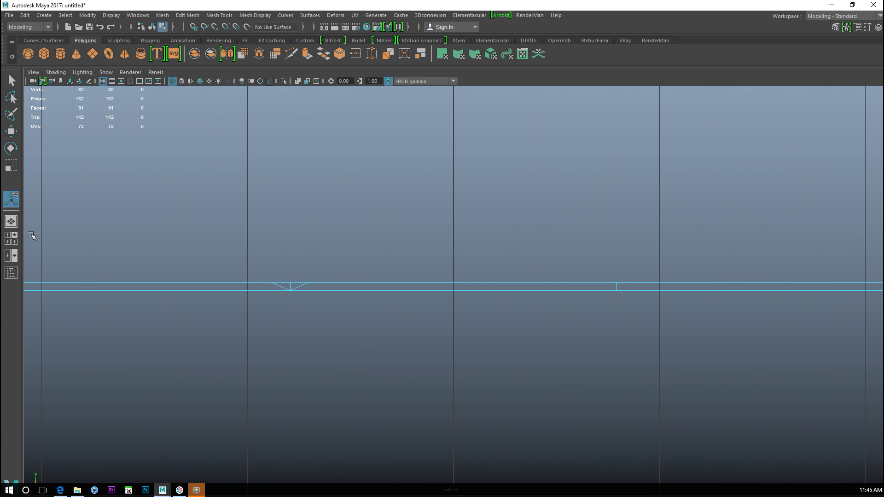
pyautogui.moveTo(121, 286); pyautogui.dragTo(156, 191, button='right')
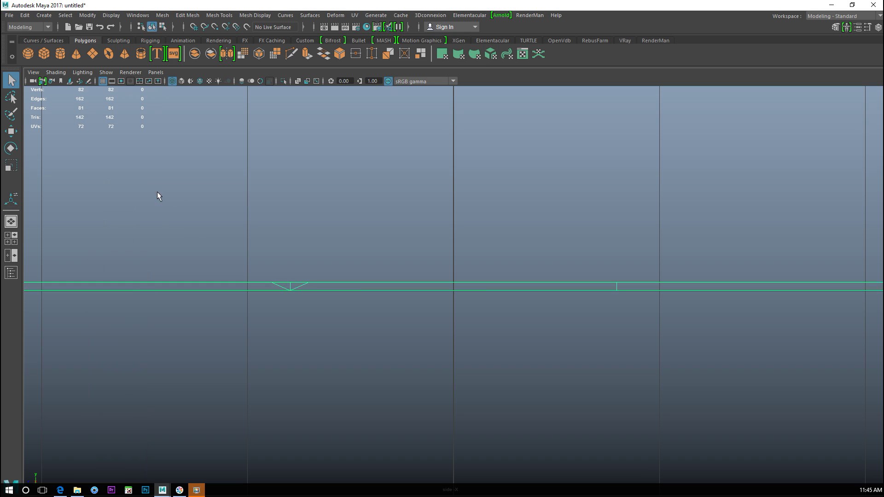
pyautogui.moveTo(154, 192); pyautogui.dragTo(267, 382)
pyautogui.click(10, 238)
# - Maximize the perspective view and frame the selected plane
pyautogui.press('space')
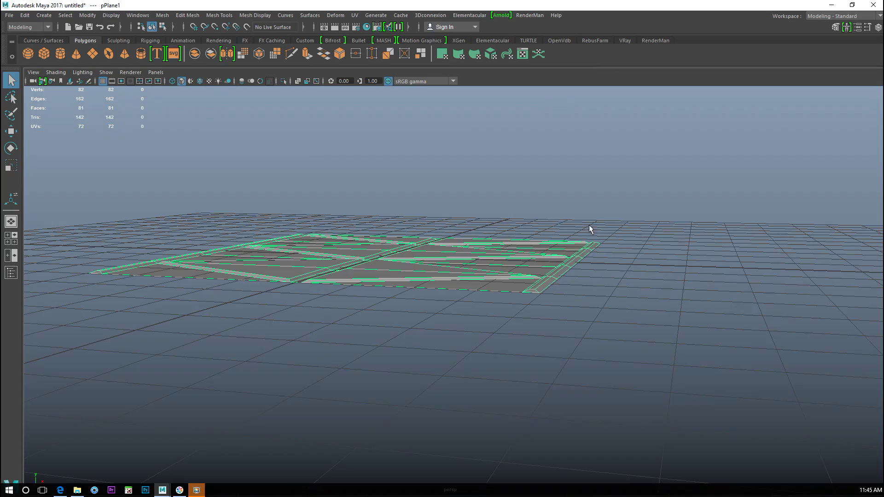
pyautogui.press('f')
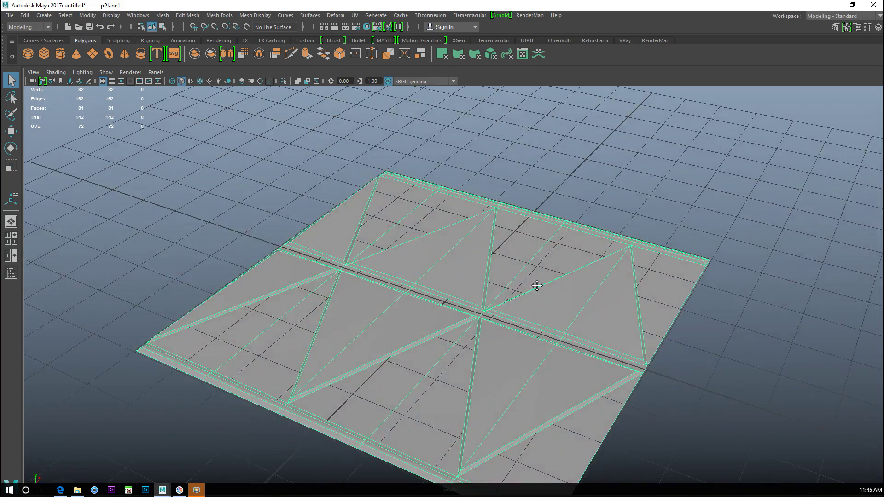
pyautogui.keyDown('alt'); pyautogui.moveTo(535, 282); pyautogui.dragTo(575, 256); pyautogui.keyUp('alt')
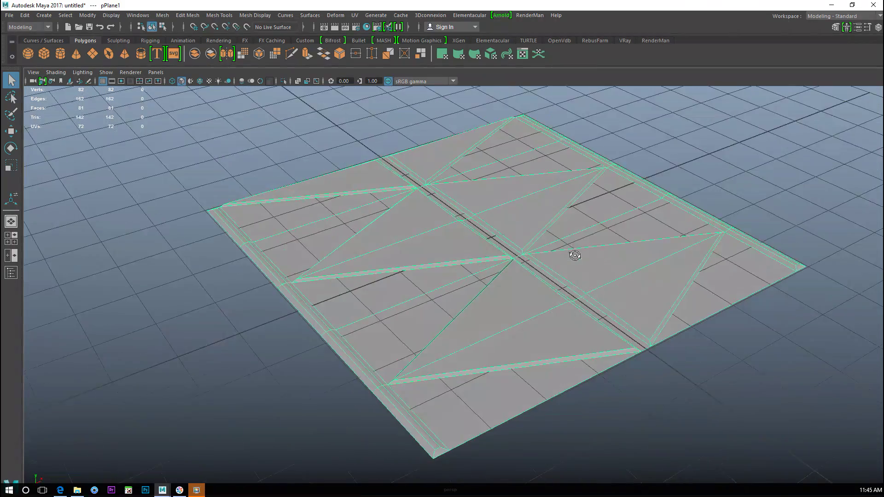
# - Export the selection to the Desktop as TestPlane_HP_FBX.fbx
pyautogui.click(9, 15)
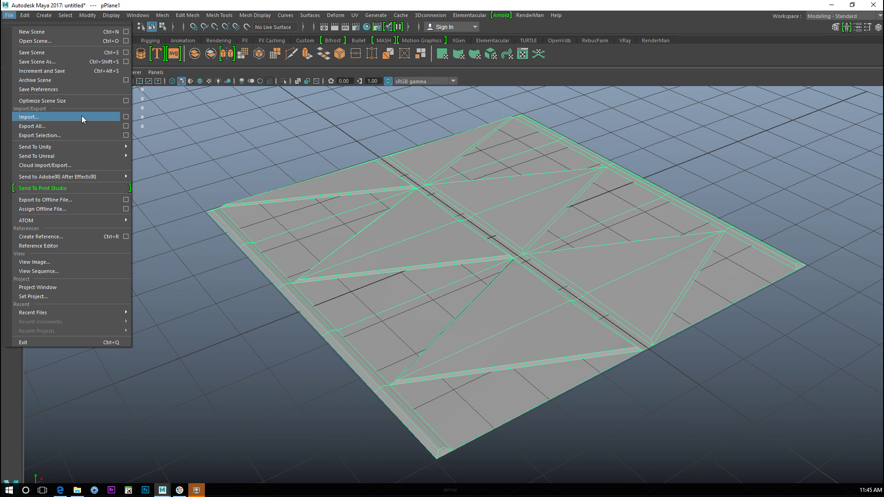
pyautogui.click(78, 135)
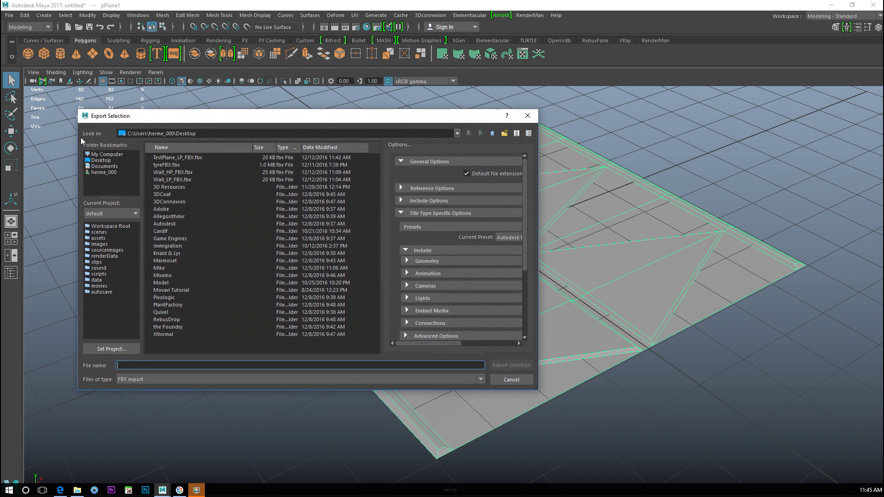
pyautogui.click(184, 157)
pyautogui.click(143, 367)
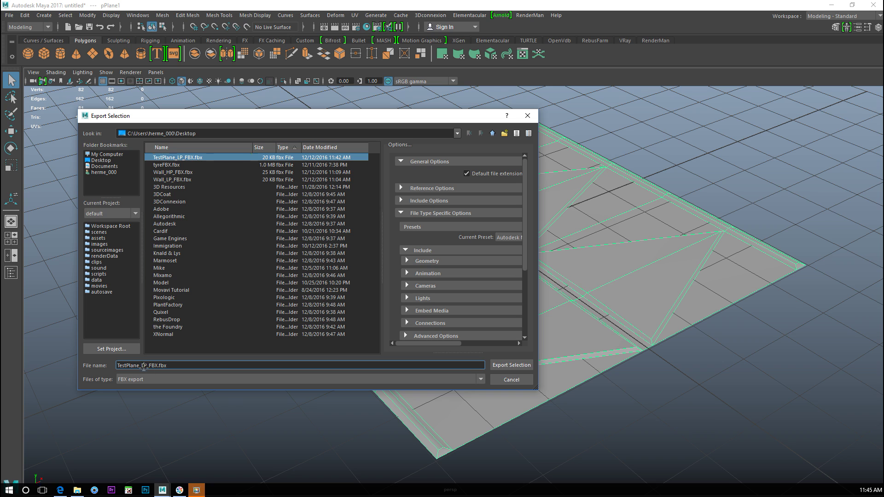
pyautogui.press('BackSpace')
pyautogui.write('H')
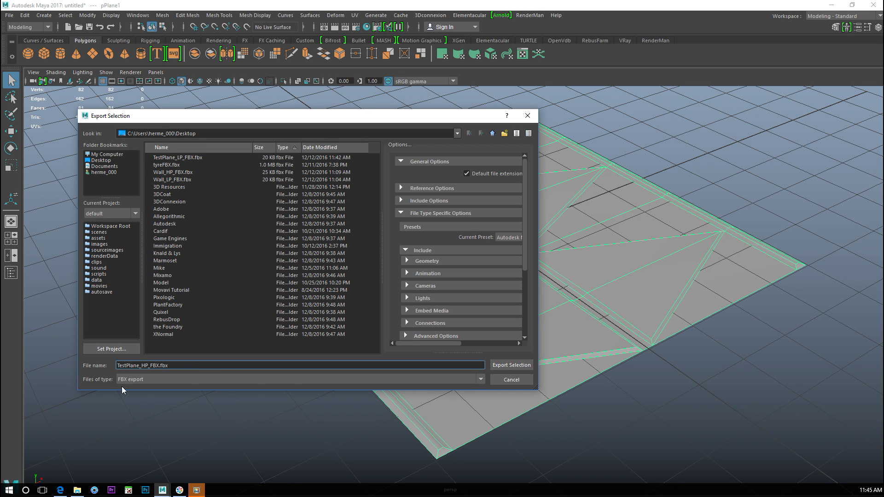
pyautogui.click(514, 366)
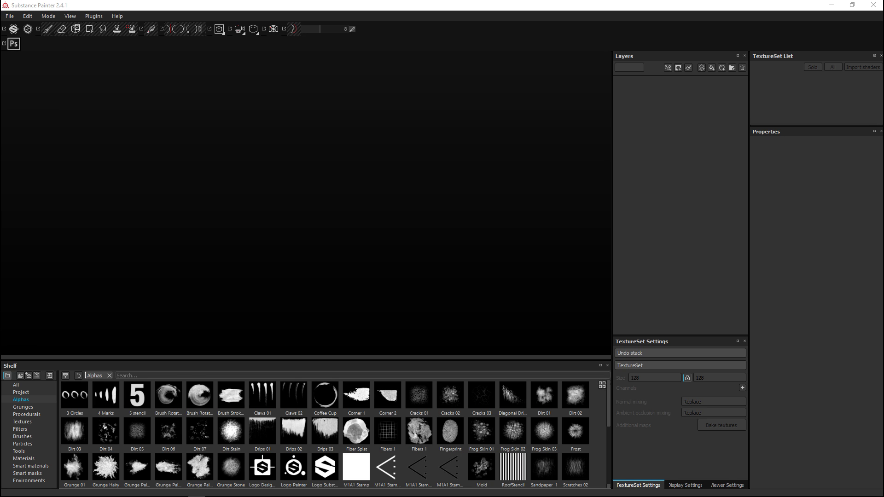
# - Open the New project dialog with File > New
pyautogui.click(10, 18)
pyautogui.click(27, 32)
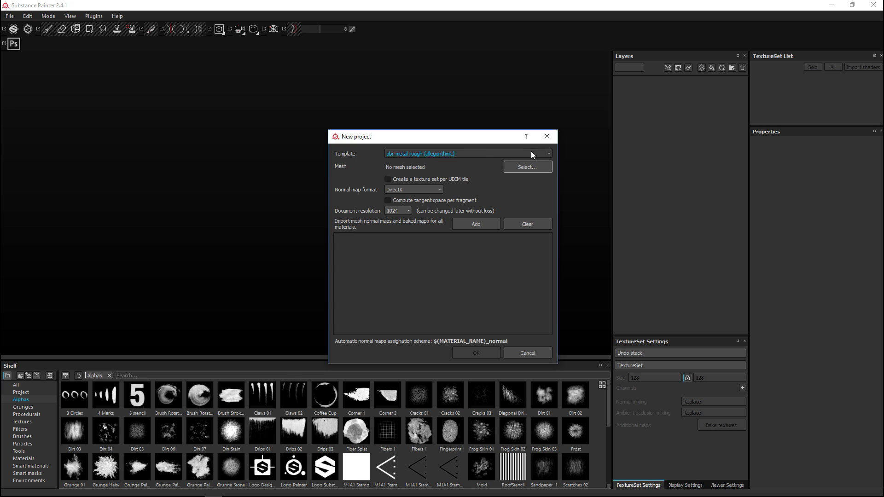
# - Create a pbr-metal-rough project on TestPlane_LP_FBX.fbx with DirectX normals at 2048 document resolution
pyautogui.click(492, 154)
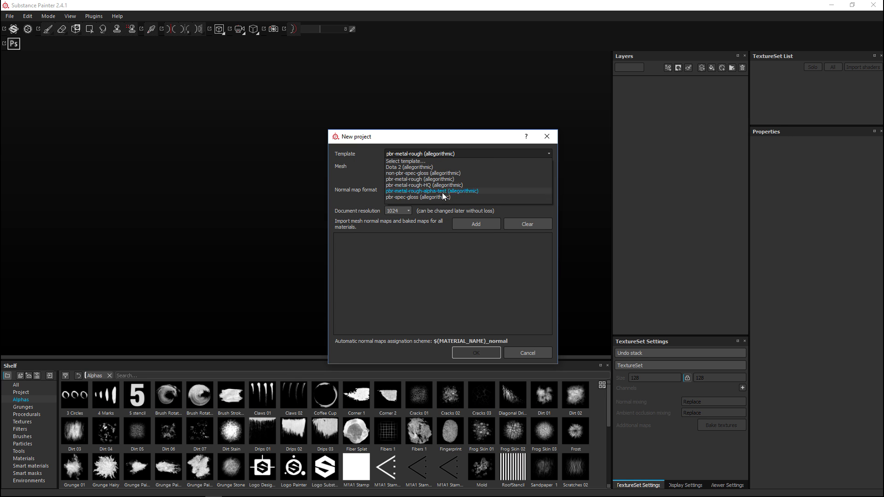
pyautogui.click(474, 154)
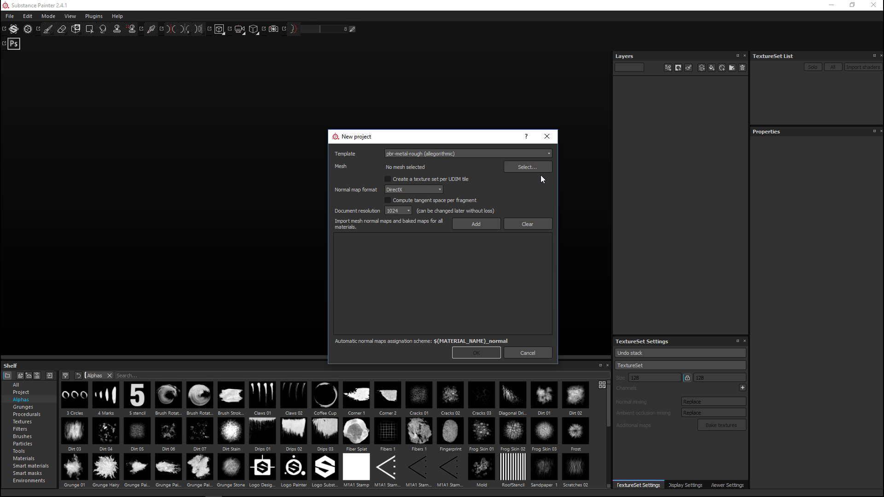
pyautogui.click(529, 167)
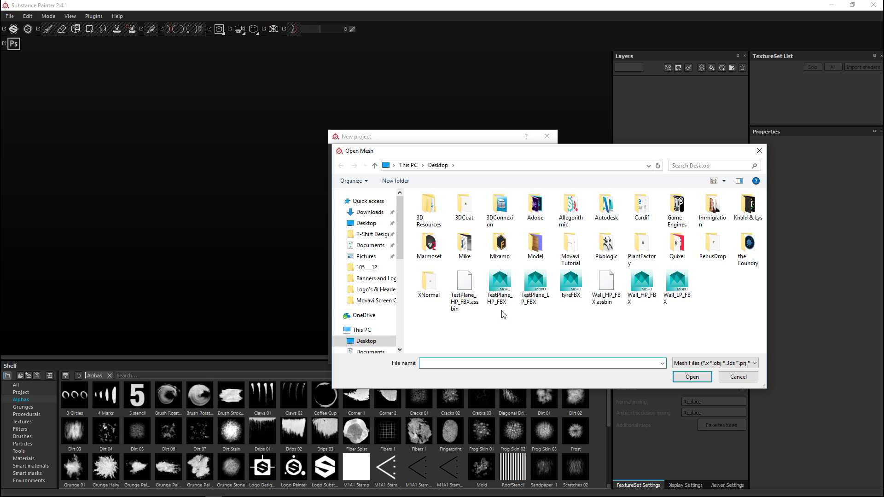
pyautogui.click(539, 283)
pyautogui.click(702, 378)
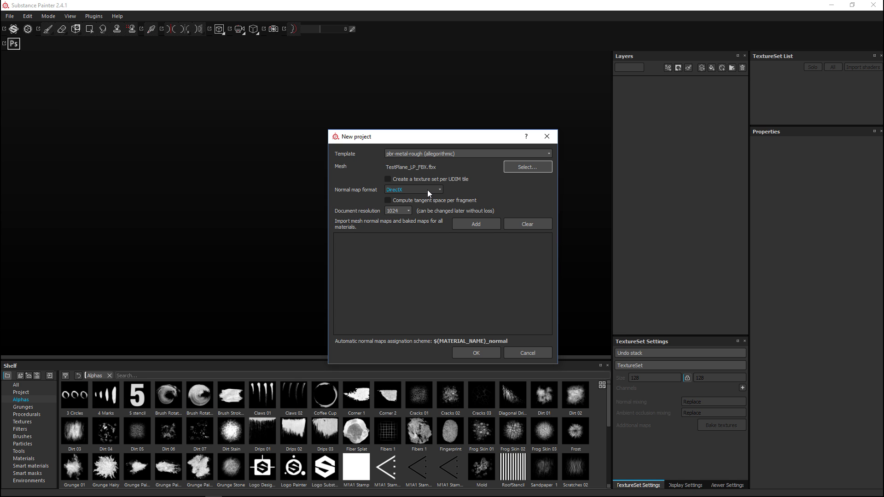
pyautogui.click(414, 193)
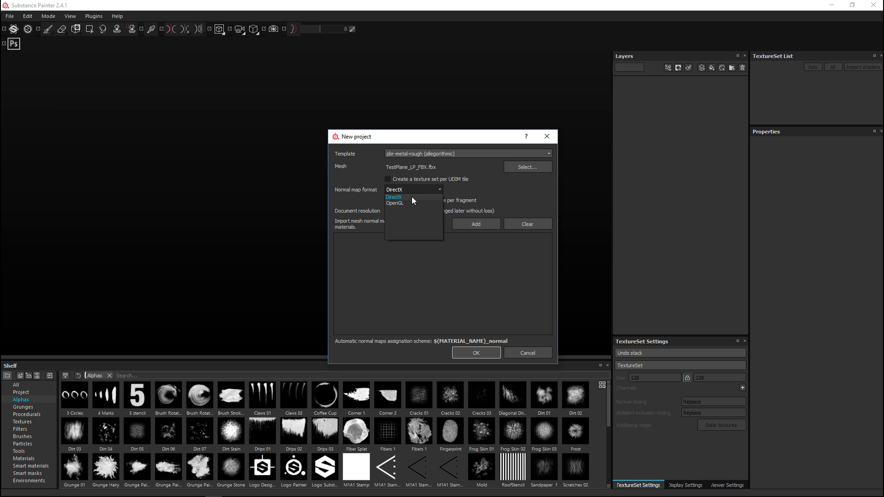
pyautogui.click(412, 198)
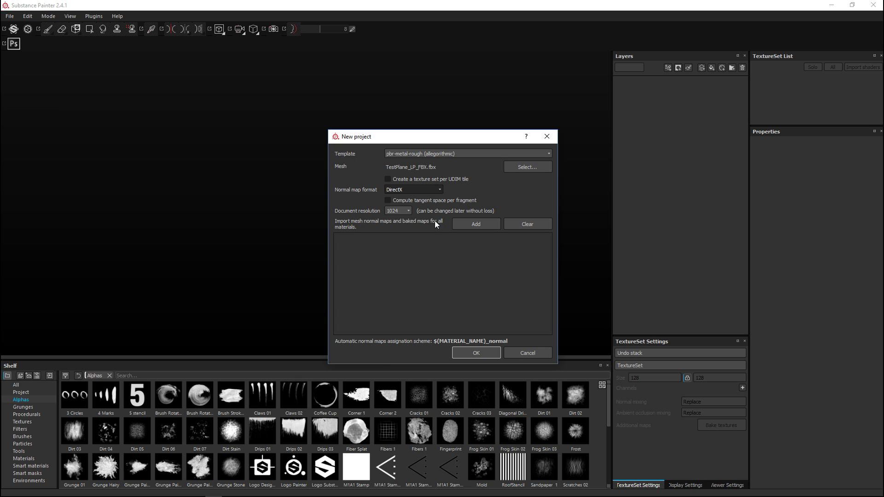
pyautogui.click(396, 211)
pyautogui.click(476, 353)
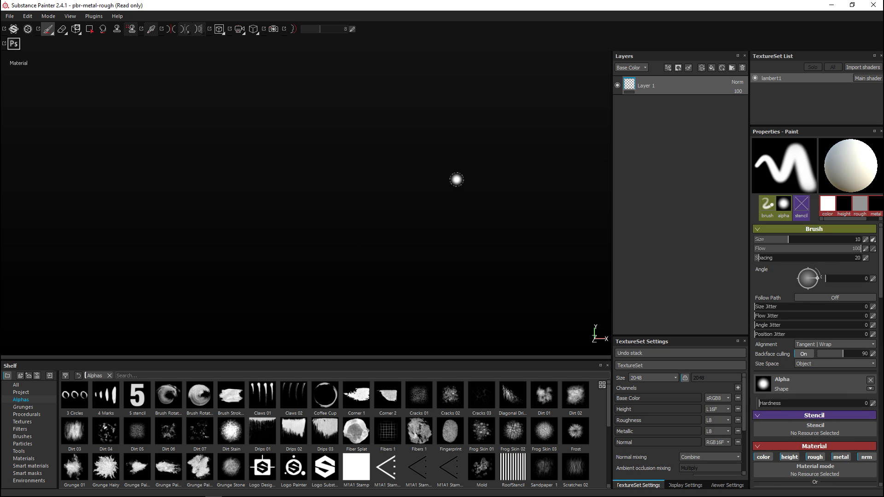
# - Restore the default interface layout with View > Reset UI
pyautogui.moveTo(458, 207)
pyautogui.keyDown('alt'); pyautogui.mouseDown()
pyautogui.moveTo(493, 205)
pyautogui.moveTo(464, 286)
pyautogui.moveTo(476, 255)
pyautogui.moveTo(466, 256)
pyautogui.moveTo(483, 245)
pyautogui.moveTo(484, 264)
pyautogui.mouseUp(); pyautogui.keyUp('alt')
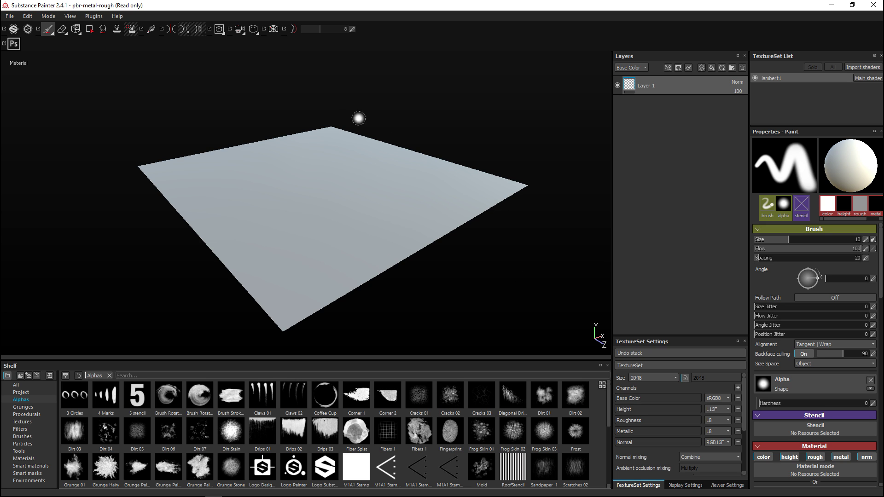
pyautogui.click(70, 17)
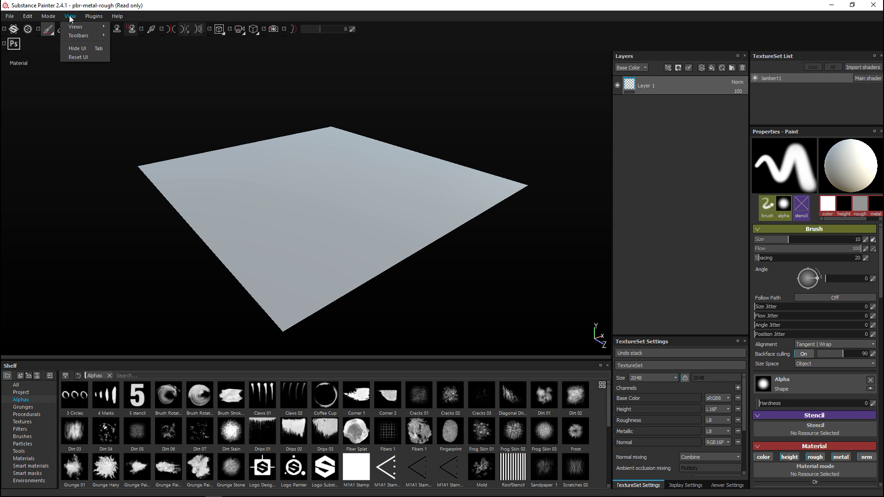
pyautogui.click(92, 58)
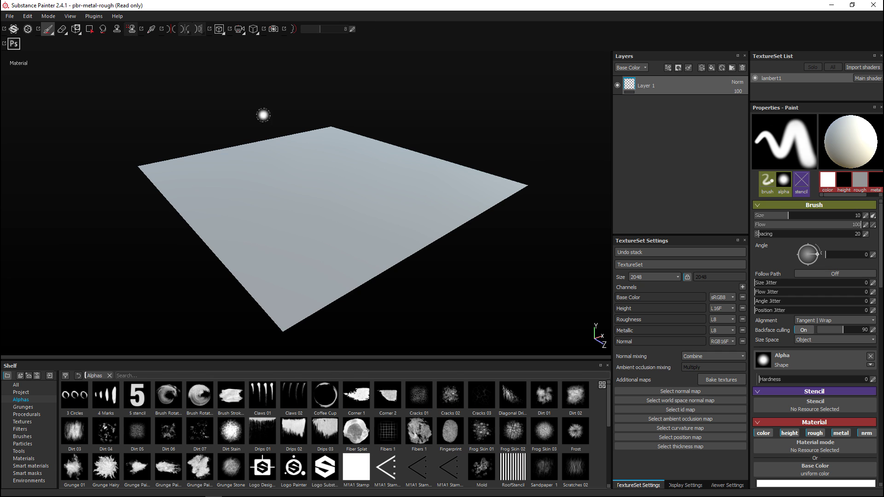
# - Open the Bake textures settings for lambert1 and set Output Size to 2048x2048
pyautogui.click(720, 380)
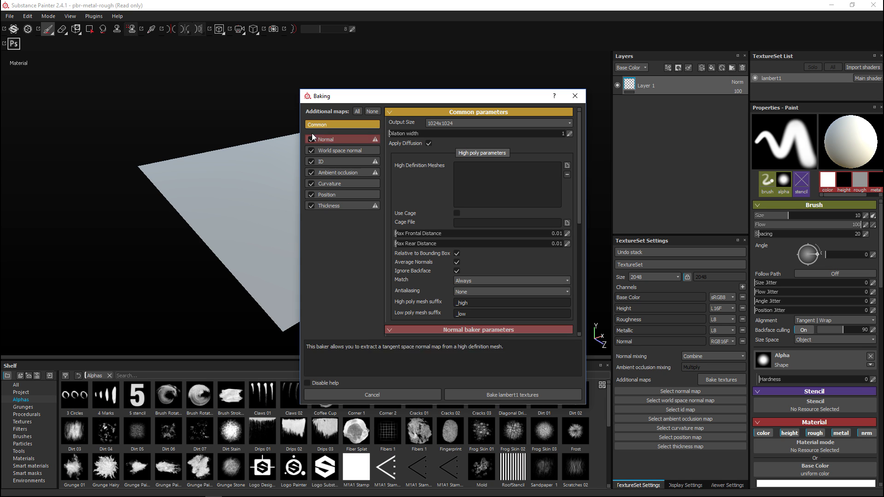
pyautogui.click(462, 124)
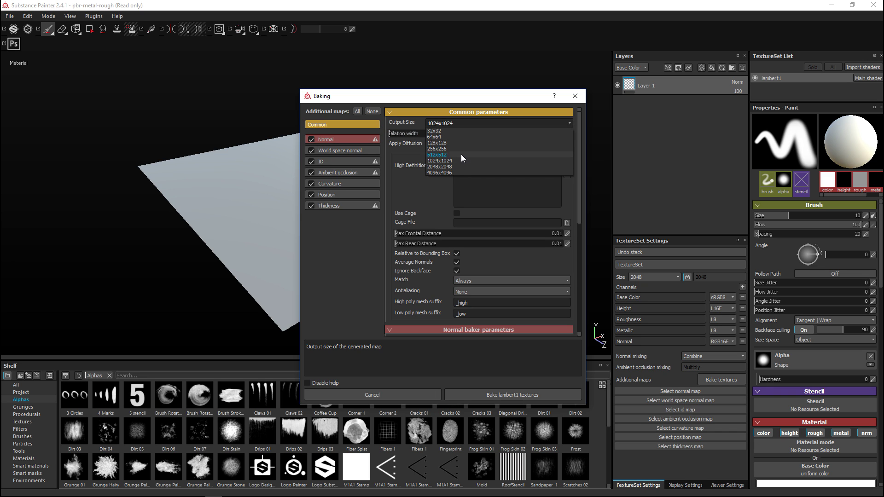
pyautogui.click(461, 167)
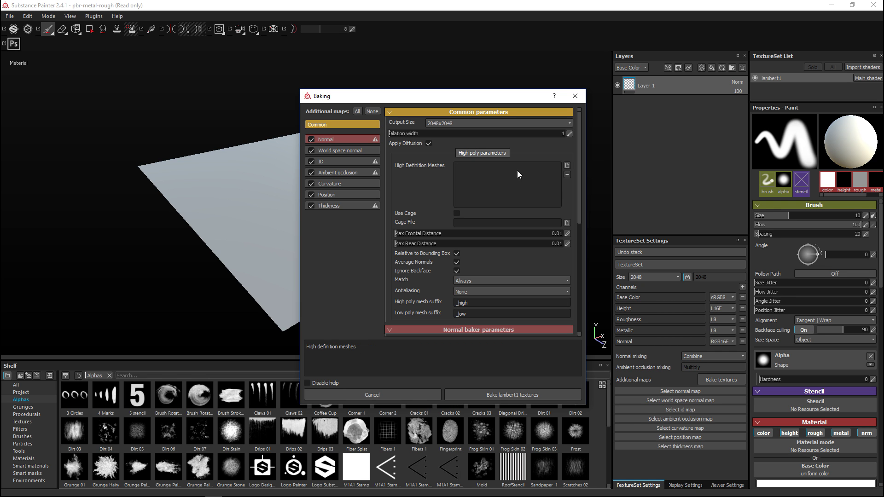
# - Add TestPlane_HP_FBX from the Desktop as the high definition mesh
pyautogui.click(568, 164)
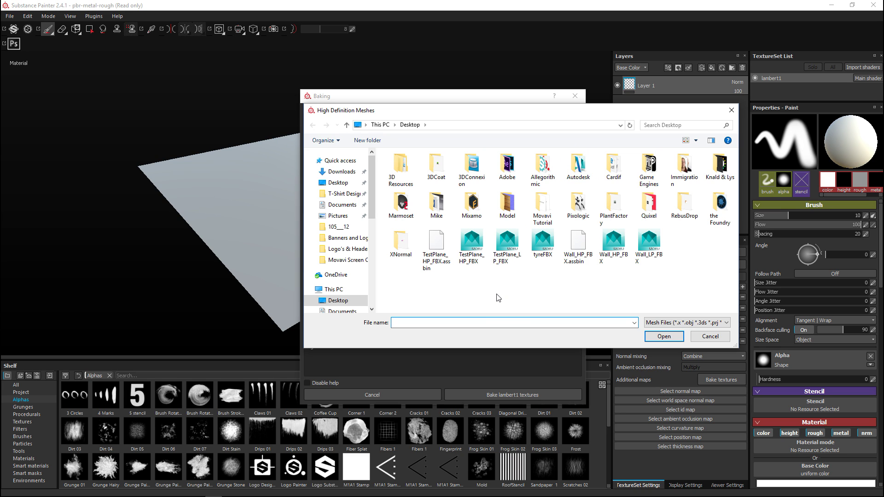
pyautogui.click(468, 260)
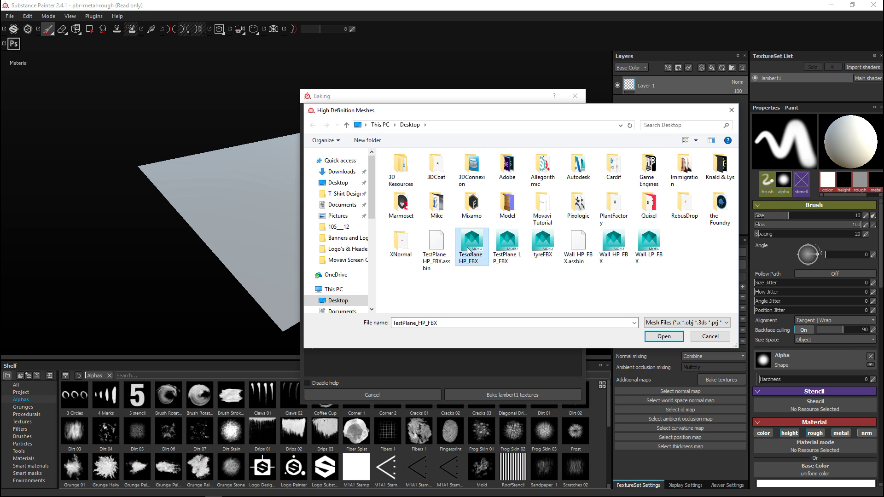
pyautogui.click(662, 336)
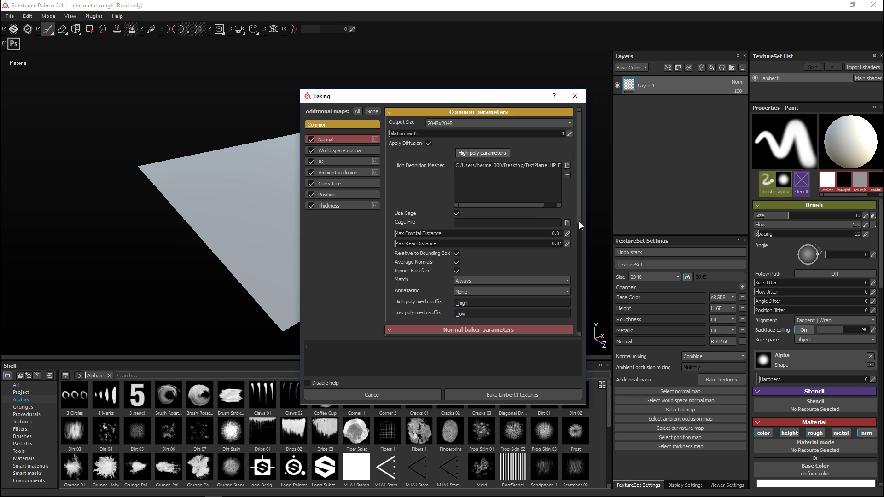
pyautogui.click(456, 214)
pyautogui.moveTo(397, 245); pyautogui.dragTo(518, 249)
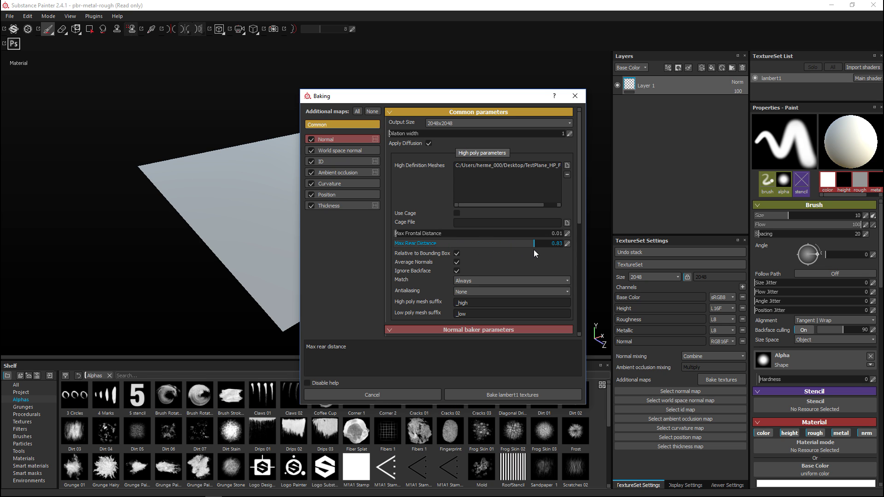
# - Set Max Rear Distance to 0.81 with its slider
pyautogui.moveTo(534, 250); pyautogui.dragTo(531, 249)
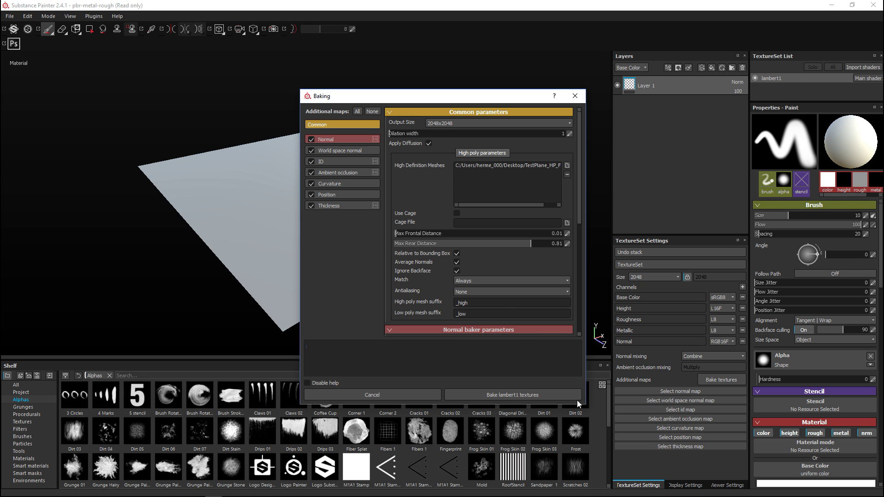
# - Bake lambert1's Normal, World space normal, Ambient occlusion and Curvature maps
pyautogui.click(538, 395)
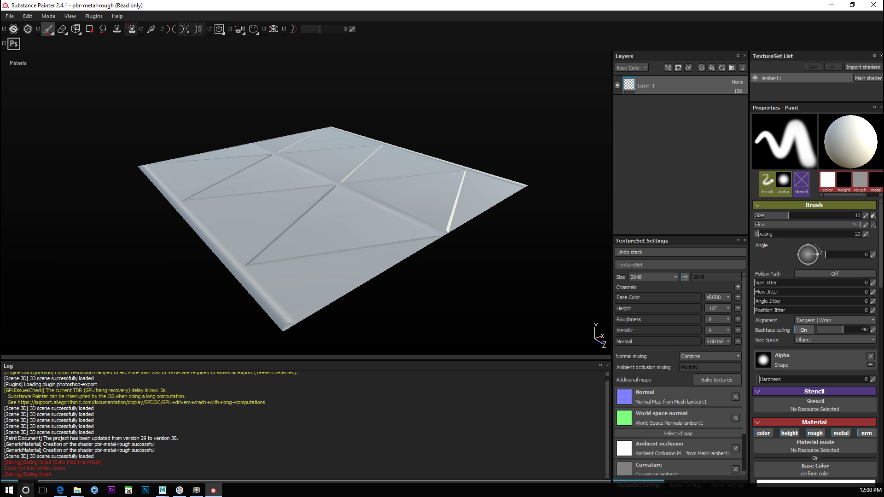
pyautogui.click(27, 486)
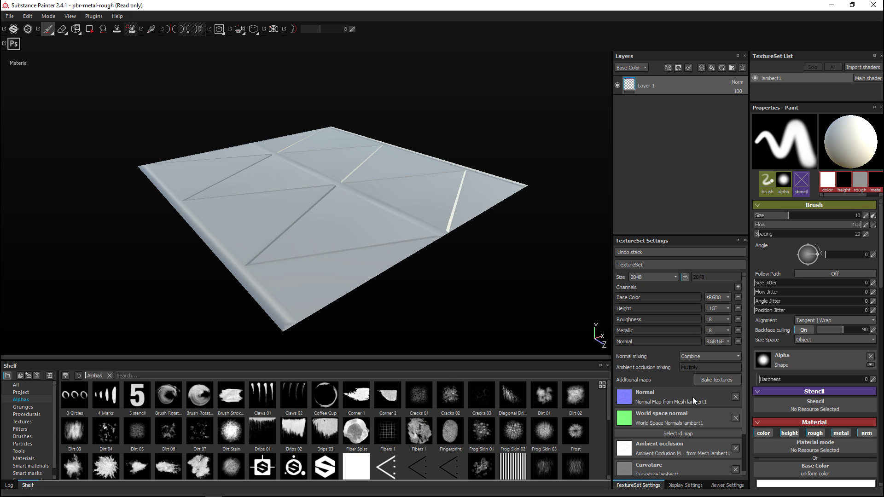
# - Inspect the baked plane up close, then search the shelf for 'painted ste'
pyautogui.scroll(-1, 698, 400)
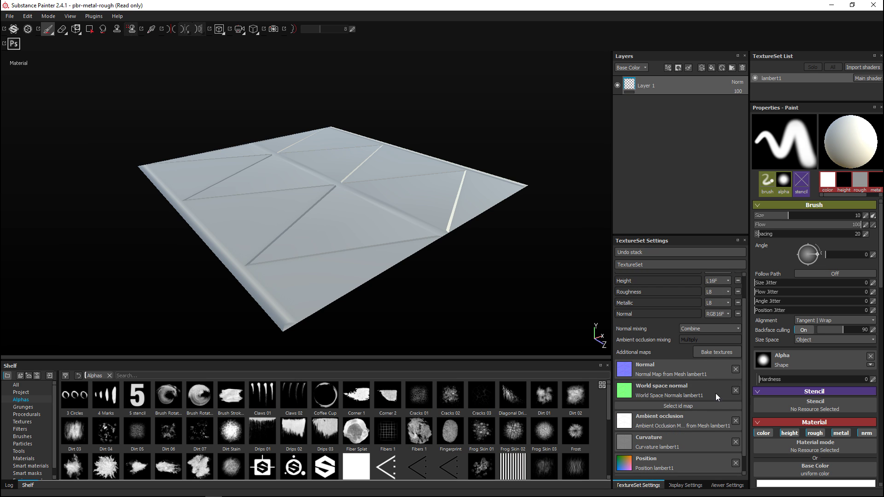
pyautogui.scroll(-1, 694, 448)
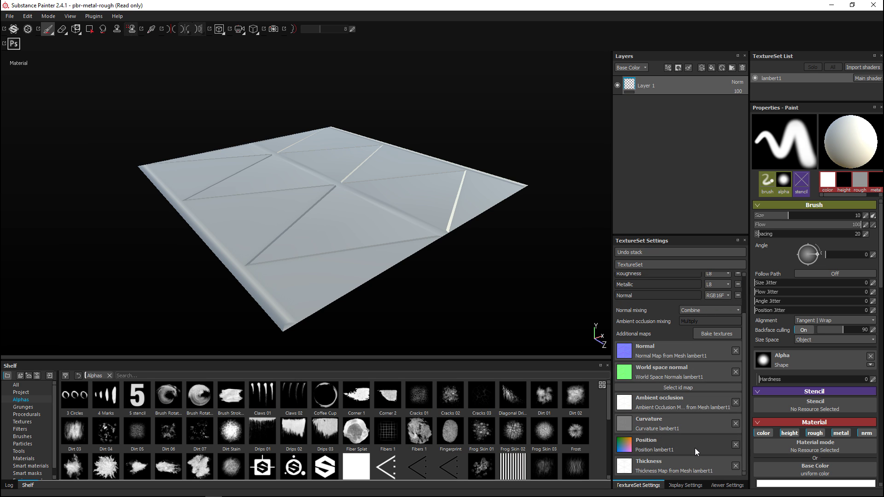
pyautogui.scroll(2, 693, 445)
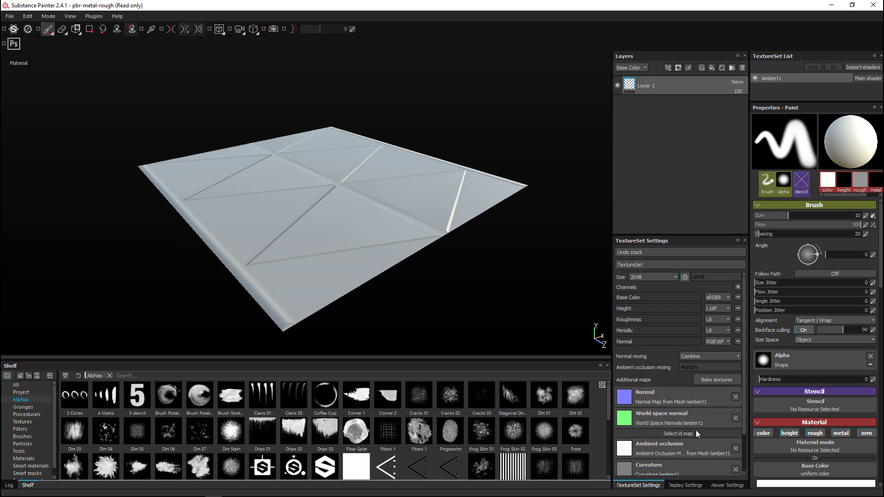
pyautogui.scroll(-2, 533, 240)
pyautogui.scroll(-10, 534, 240)
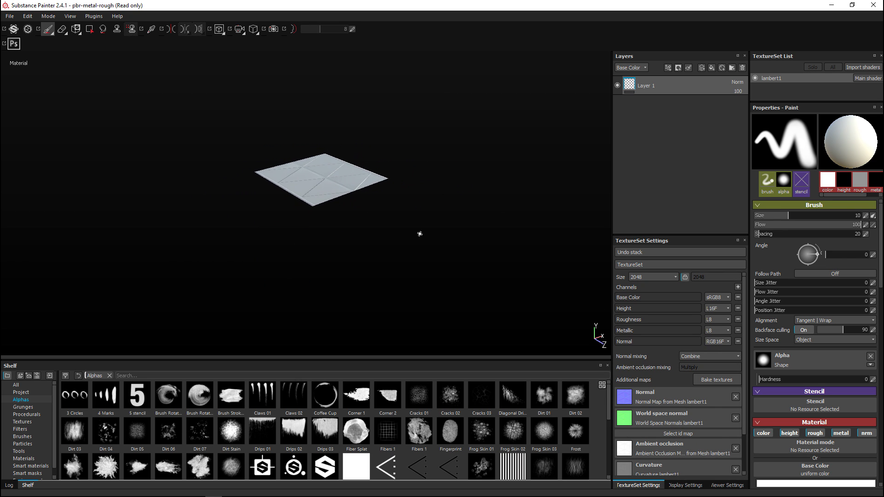
pyautogui.scroll(10, 426, 226)
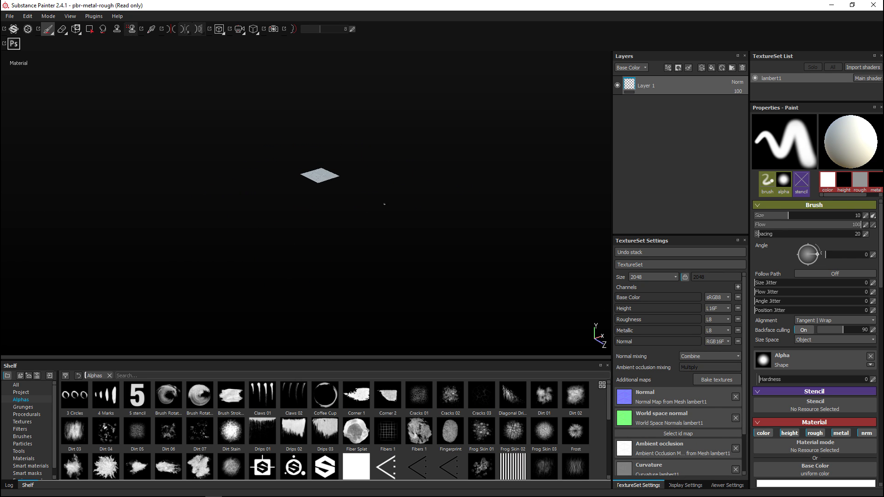
pyautogui.scroll(3, 394, 215)
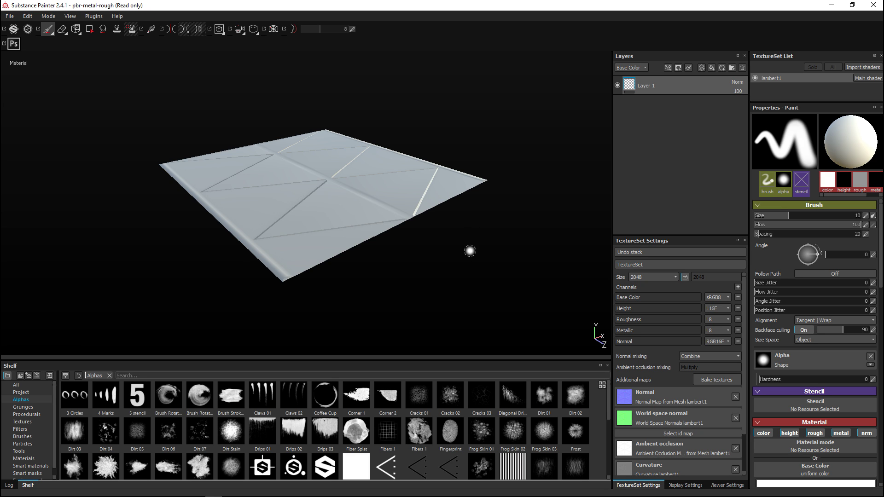
pyautogui.moveTo(470, 250)
pyautogui.keyDown('alt'); pyautogui.mouseDown()
pyautogui.moveTo(433, 274)
pyautogui.moveTo(385, 258)
pyautogui.moveTo(408, 265)
pyautogui.moveTo(310, 301)
pyautogui.mouseUp(); pyautogui.keyUp('alt')
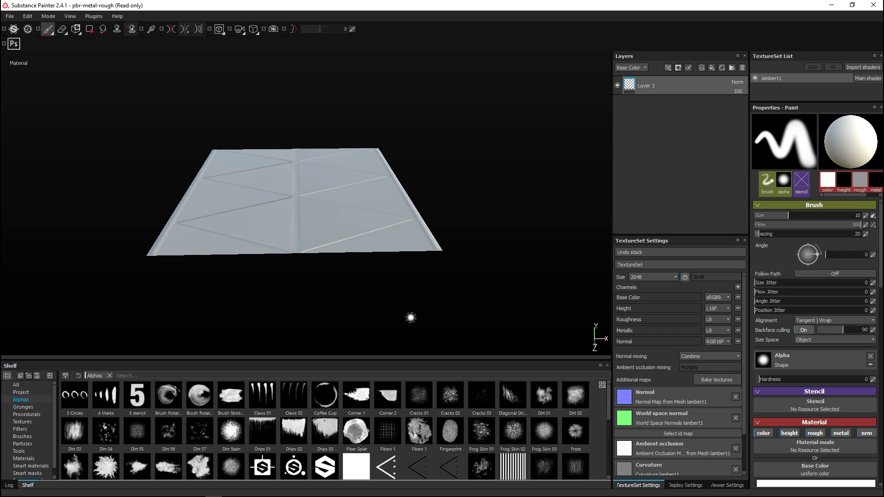
pyautogui.scroll(2, 411, 316)
pyautogui.moveTo(401, 315)
pyautogui.keyDown('alt'); pyautogui.mouseDown()
pyautogui.moveTo(399, 263)
pyautogui.moveTo(401, 279)
pyautogui.moveTo(469, 320)
pyautogui.moveTo(409, 336)
pyautogui.mouseUp(); pyautogui.keyUp('alt')
pyautogui.keyDown('alt'); pyautogui.moveTo(361, 312); pyautogui.dragTo(482, 315, button='middle'); pyautogui.keyUp('alt')
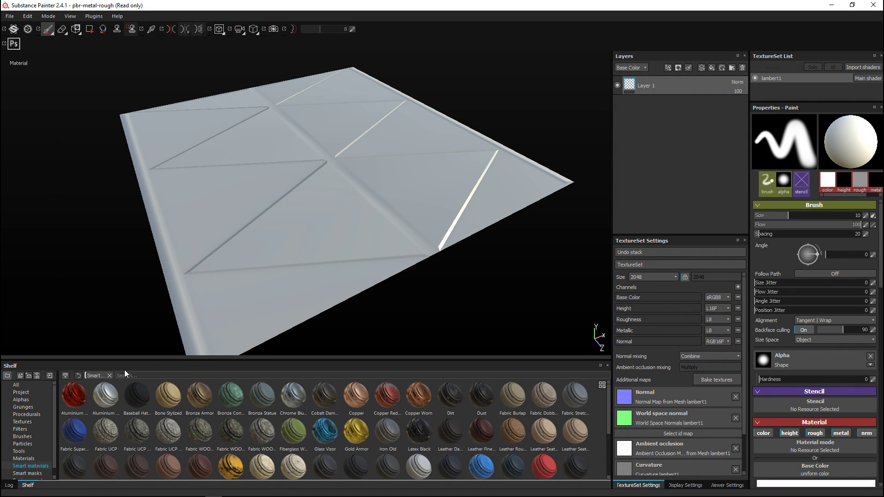
pyautogui.click(125, 371)
pyautogui.write('painted ')
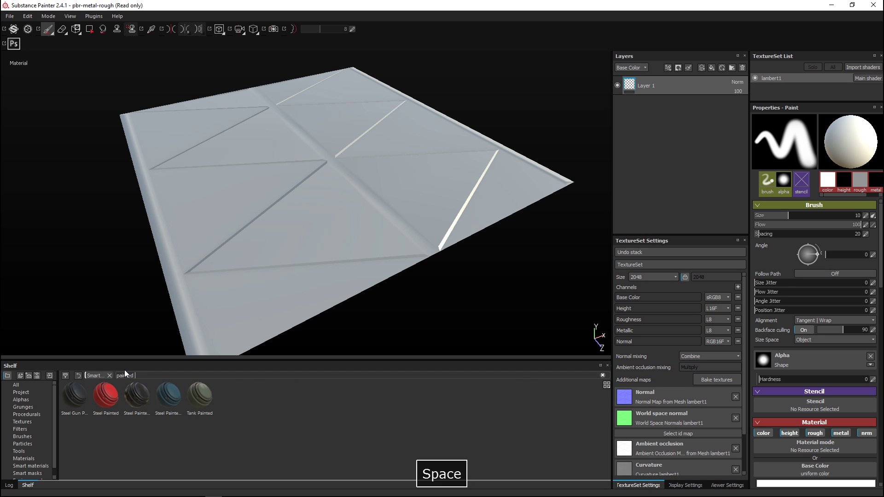
pyautogui.write('steel')
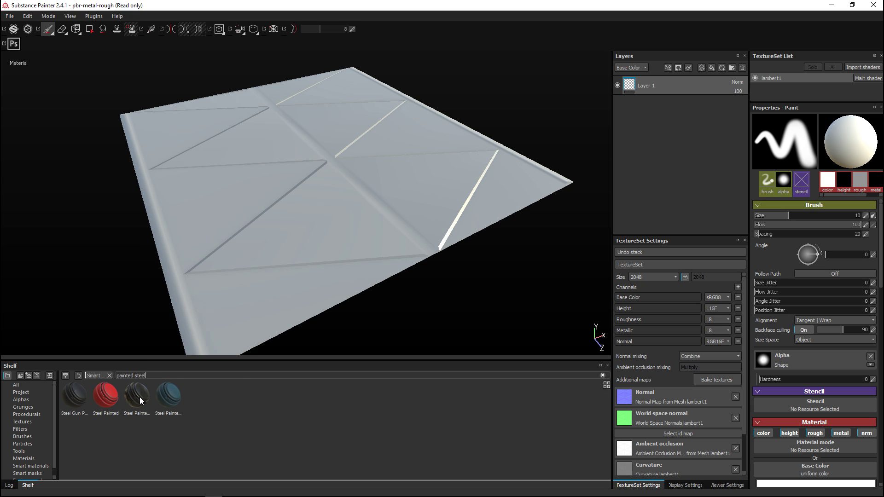
# - Search the shelf for 'steel' and add Steel Rust Surface as a new layer
pyautogui.moveTo(139, 397)
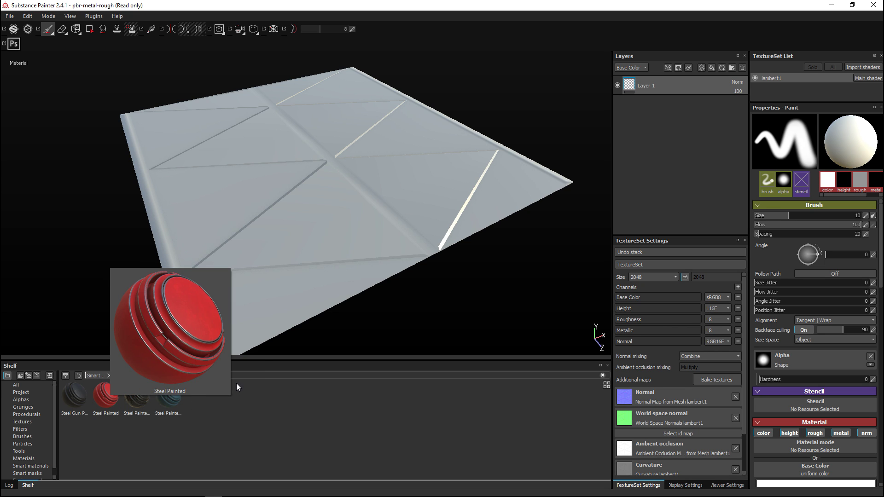
pyautogui.tripleClick(175, 379)
pyautogui.write('ste')
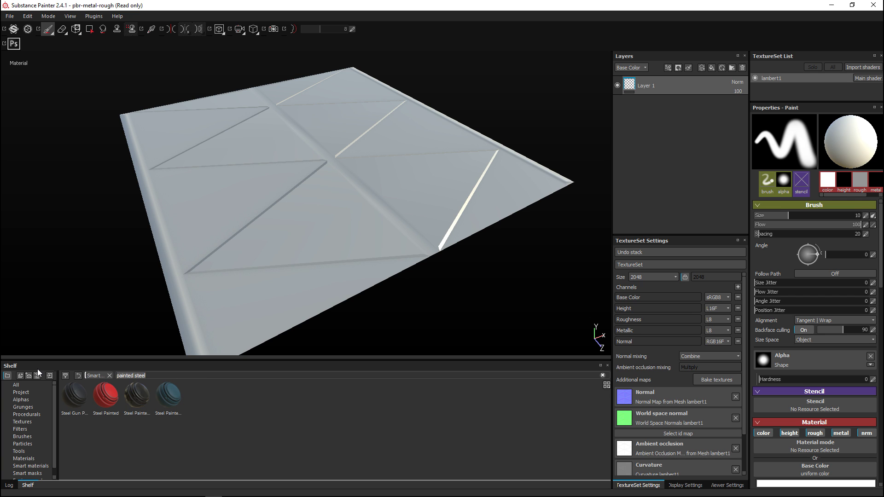
pyautogui.write('el')
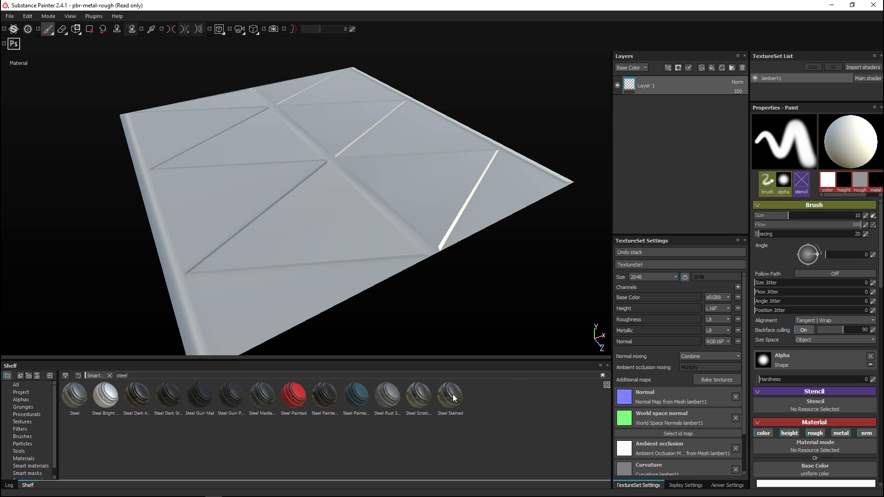
pyautogui.moveTo(453, 398)
pyautogui.moveTo(426, 398)
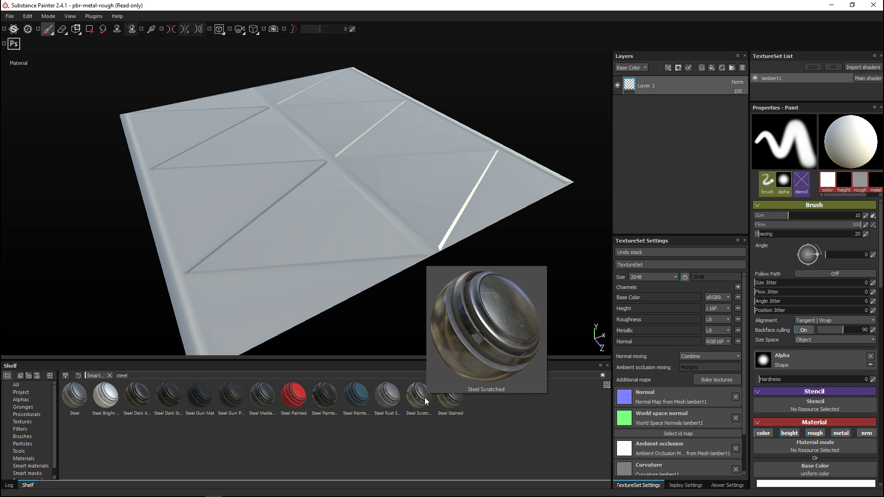
pyautogui.moveTo(391, 406)
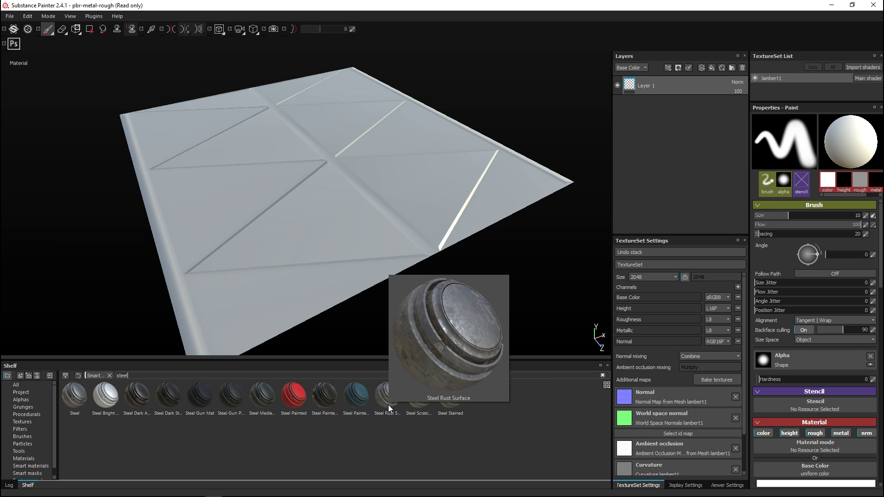
pyautogui.moveTo(388, 405); pyautogui.dragTo(664, 167)
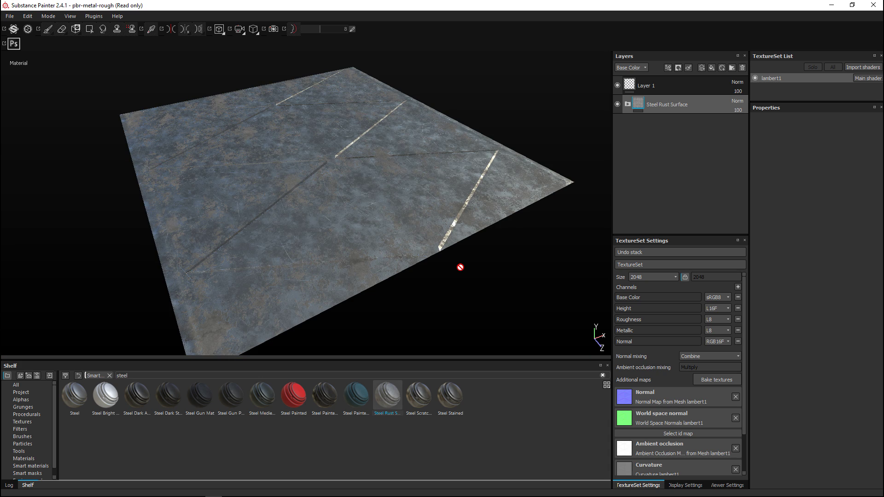
pyautogui.scroll(5, 450, 203)
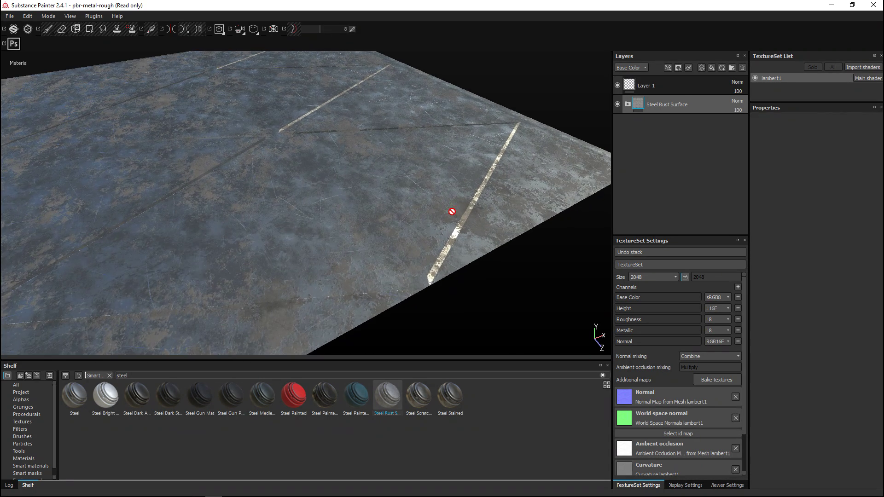
pyautogui.keyDown('alt'); pyautogui.moveTo(475, 202); pyautogui.dragTo(403, 228); pyautogui.keyUp('alt')
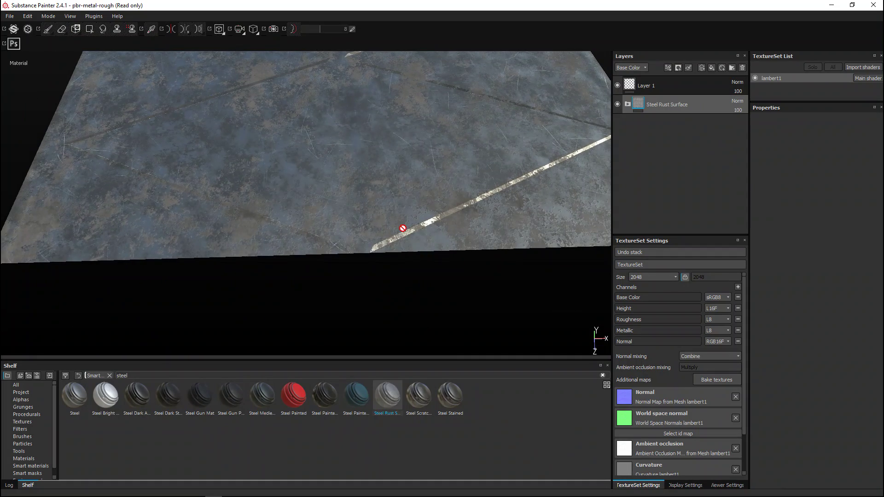
pyautogui.keyDown('alt'); pyautogui.moveTo(424, 237); pyautogui.dragTo(392, 284, button='middle'); pyautogui.keyUp('alt')
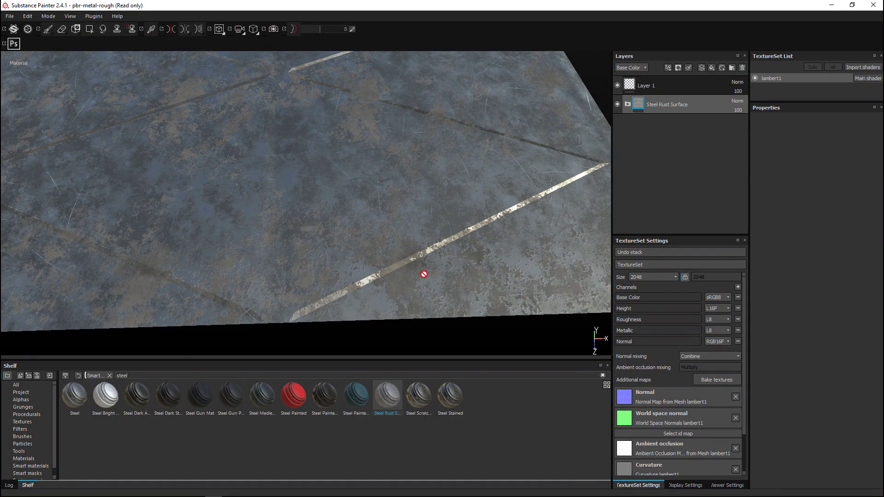
pyautogui.scroll(-5, 424, 274)
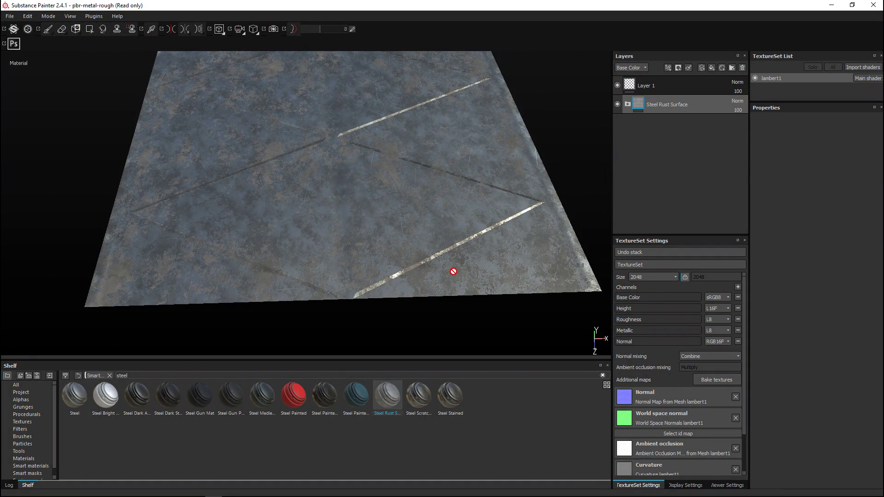
pyautogui.keyDown('alt'); pyautogui.moveTo(454, 272); pyautogui.dragTo(481, 262); pyautogui.keyUp('alt')
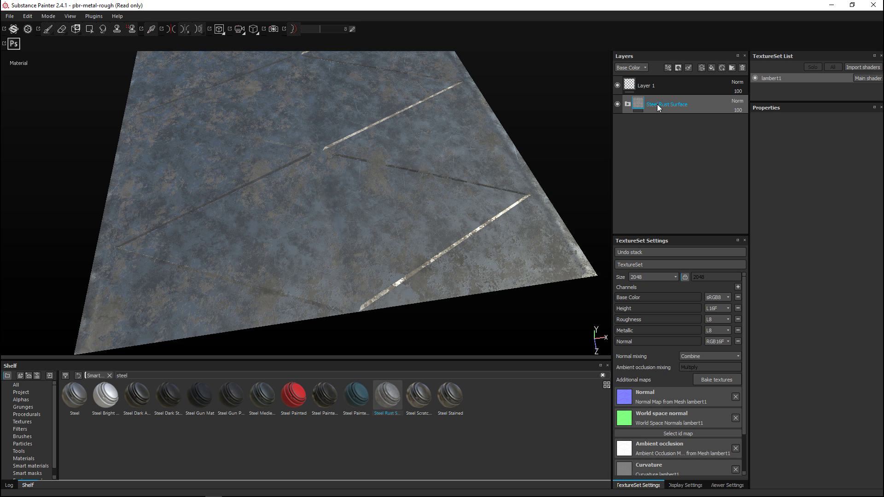
pyautogui.press('Delete')
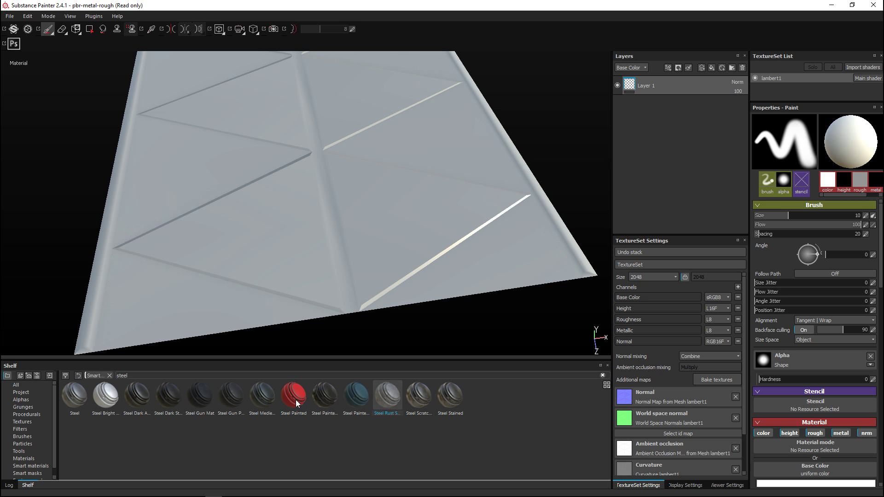
# - Apply the Steel Painted smart material as a layer, turning the plane red
pyautogui.moveTo(298, 396)
pyautogui.mouseDown()
pyautogui.moveTo(622, 177)
pyautogui.moveTo(646, 142)
pyautogui.mouseUp()
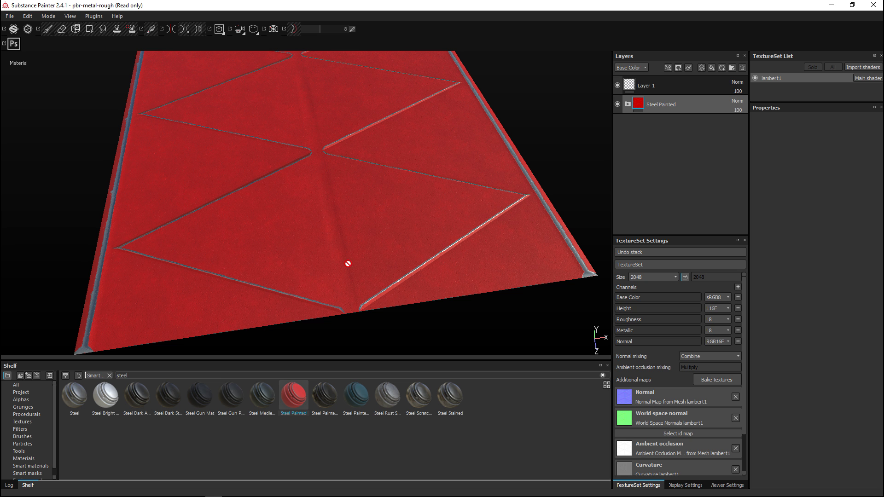
pyautogui.keyDown('alt'); pyautogui.moveTo(348, 264); pyautogui.dragTo(543, 180); pyautogui.keyUp('alt')
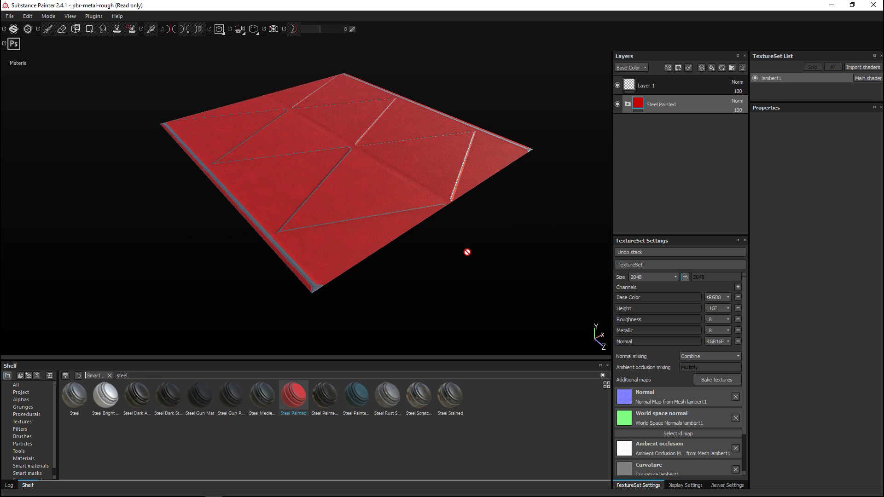
pyautogui.keyDown('alt'); pyautogui.moveTo(467, 252); pyautogui.dragTo(466, 266, button='right'); pyautogui.keyUp('alt')
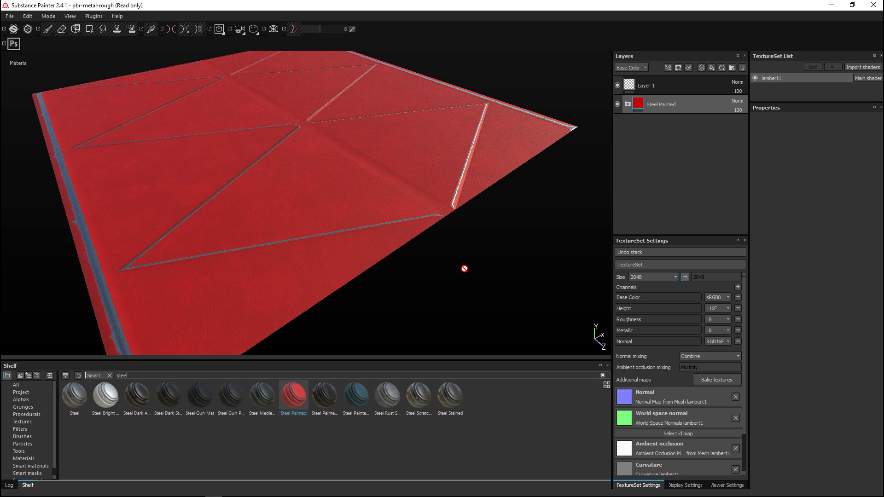
# - Expand the Steel Painted folder to show its Paint, Metal Details and Base Steel sublayers
pyautogui.click(627, 105)
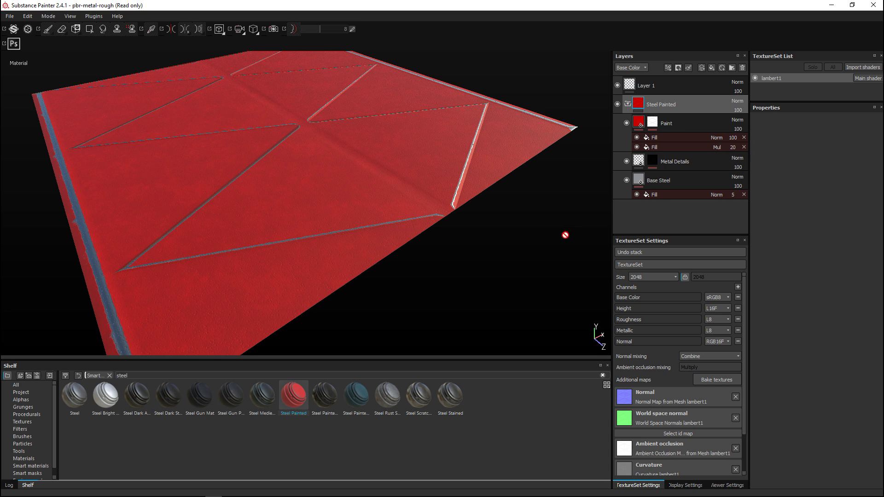
pyautogui.scroll(2, 503, 253)
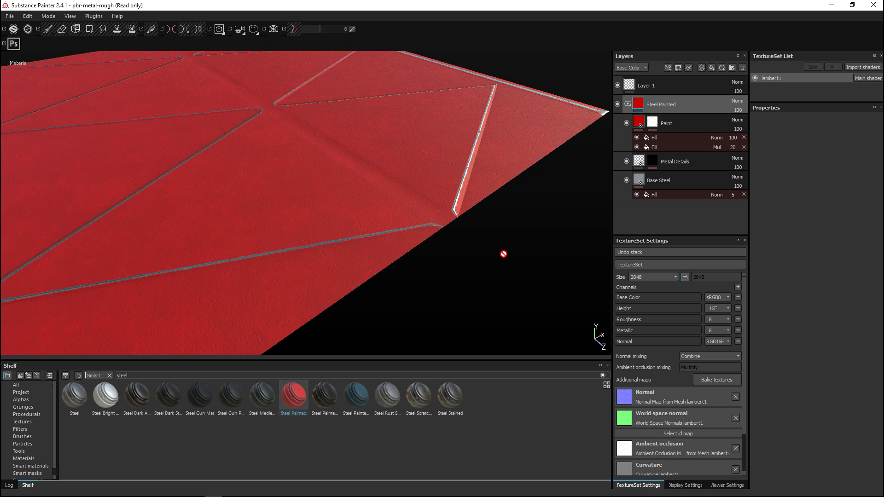
pyautogui.scroll(-5, 478, 247)
pyautogui.scroll(3, 415, 270)
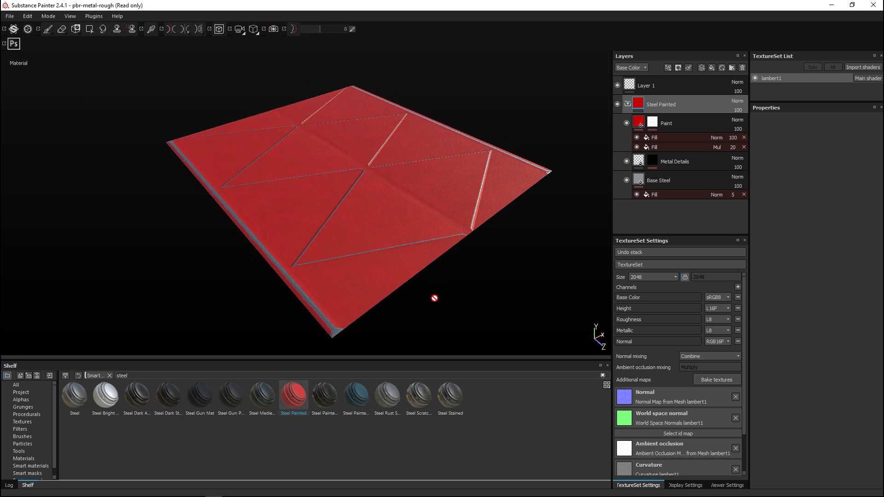
pyautogui.keyDown('alt'); pyautogui.moveTo(447, 299); pyautogui.dragTo(406, 292); pyautogui.keyUp('alt')
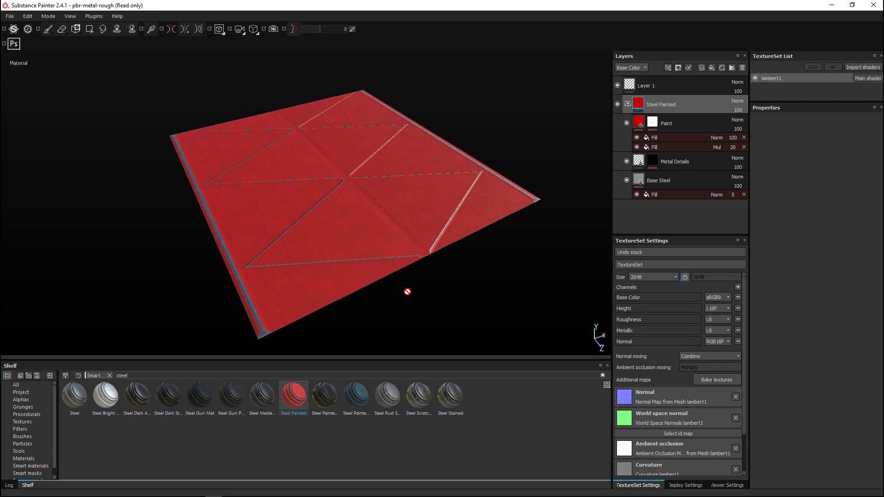
# - Open Export Textures and preview the Unity 4, Unity 5 (Standard Specular) and Vray presets
pyautogui.rightClick(317, 173)
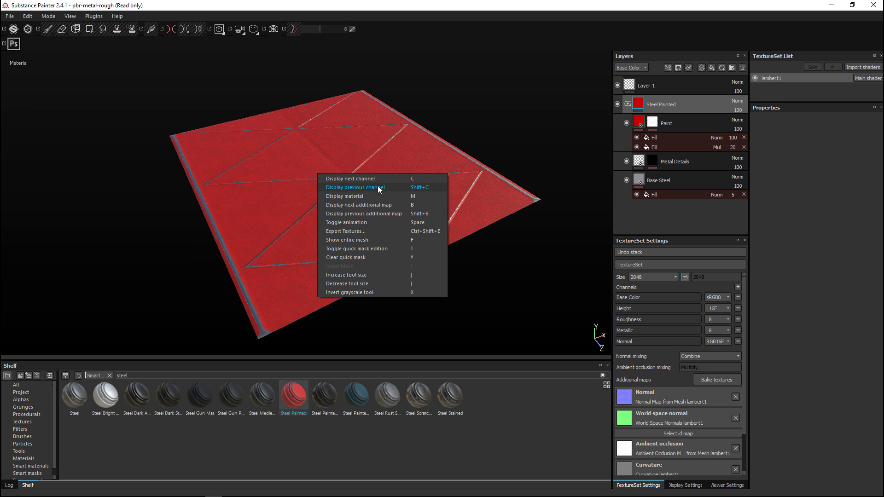
pyautogui.click(364, 230)
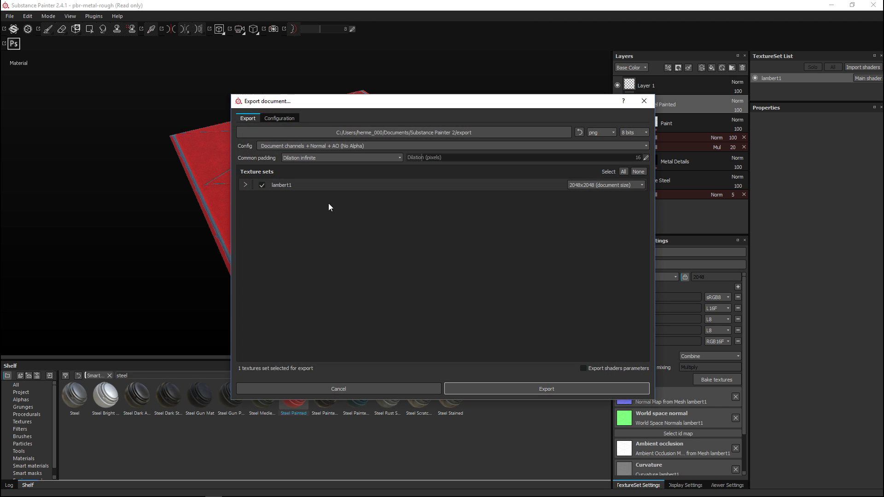
pyautogui.click(284, 118)
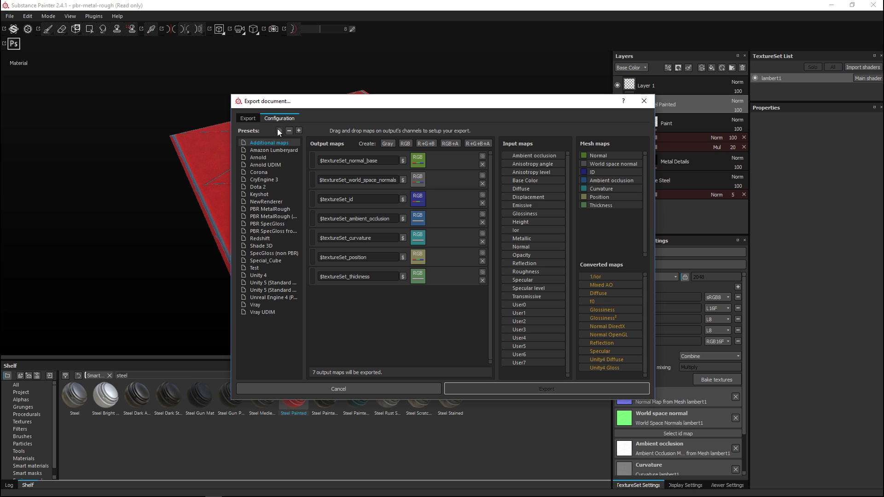
pyautogui.click(260, 276)
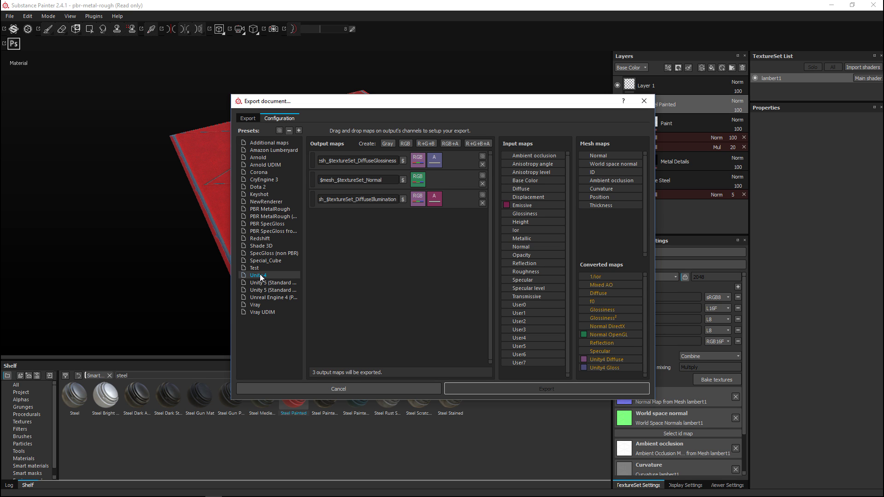
pyautogui.click(278, 290)
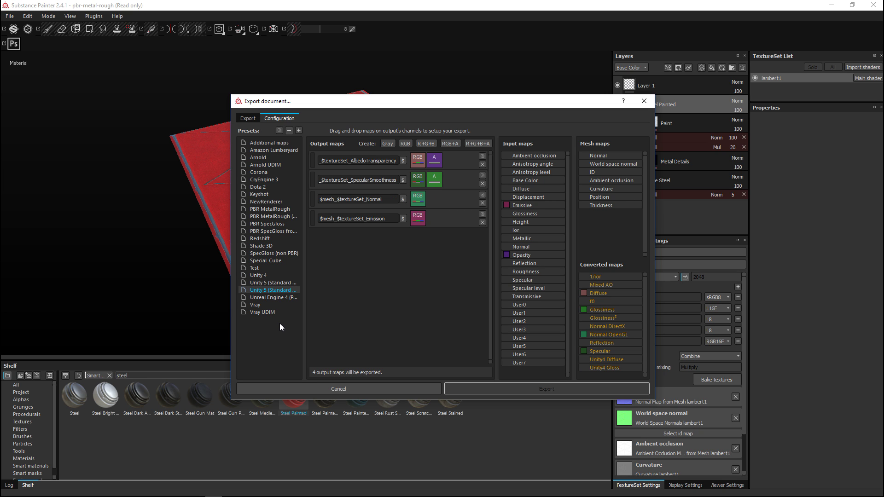
pyautogui.click(256, 306)
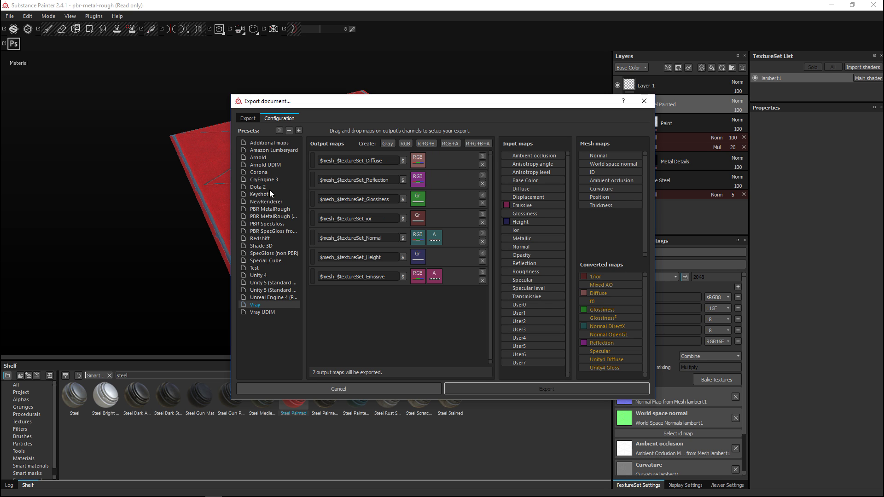
pyautogui.click(249, 119)
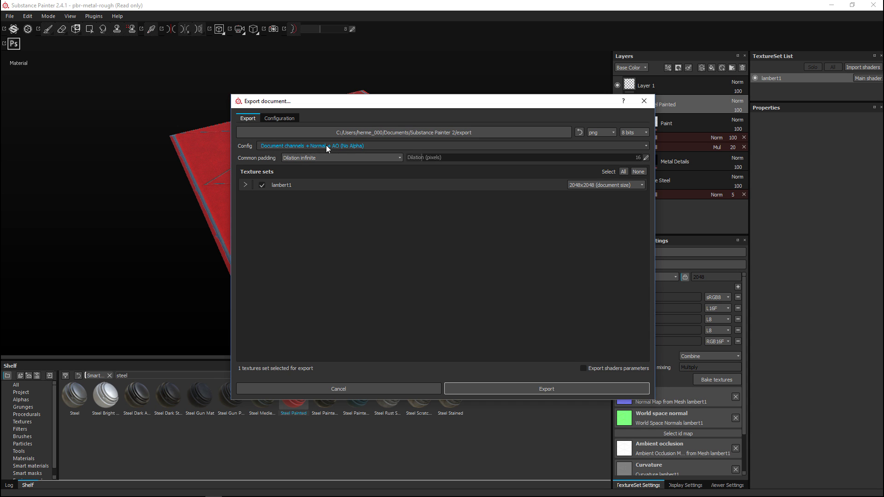
# - Set the export Config to Unity 4 and close the export dialog
pyautogui.click(374, 146)
pyautogui.scroll(-3, 322, 184)
pyautogui.scroll(2, 323, 180)
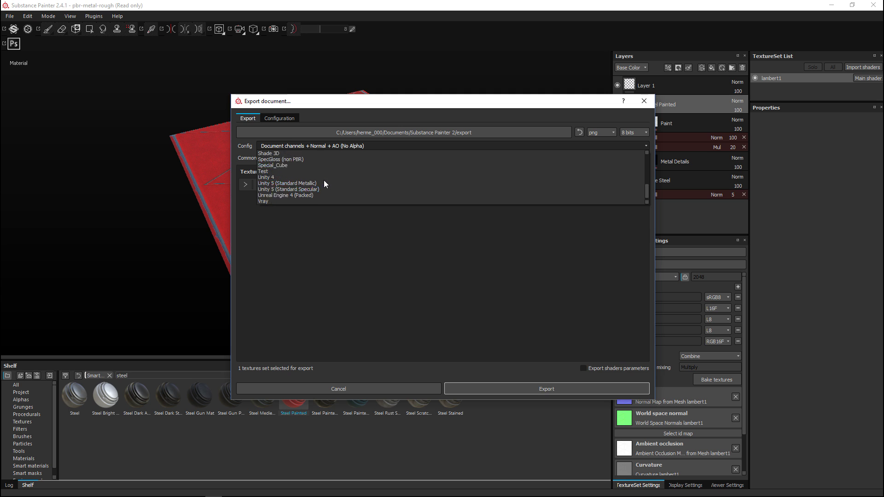
pyautogui.scroll(-2, 322, 179)
pyautogui.scroll(-2, 321, 184)
pyautogui.click(280, 177)
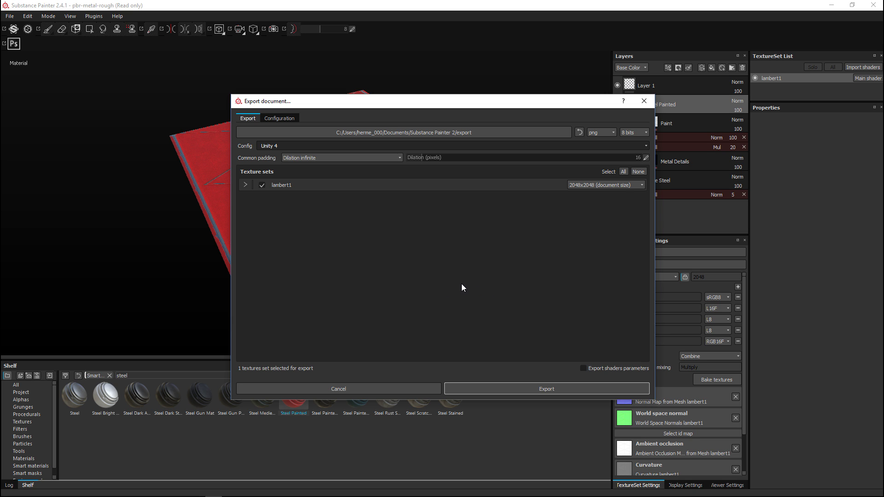
pyautogui.click(644, 102)
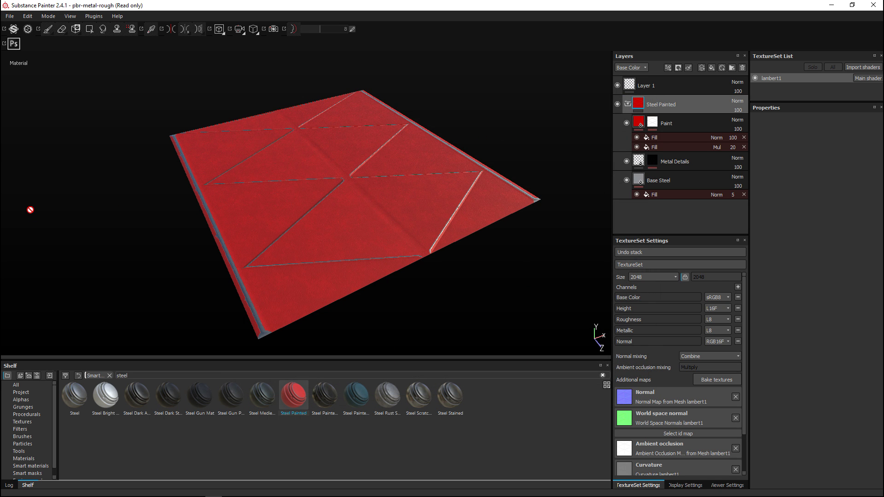